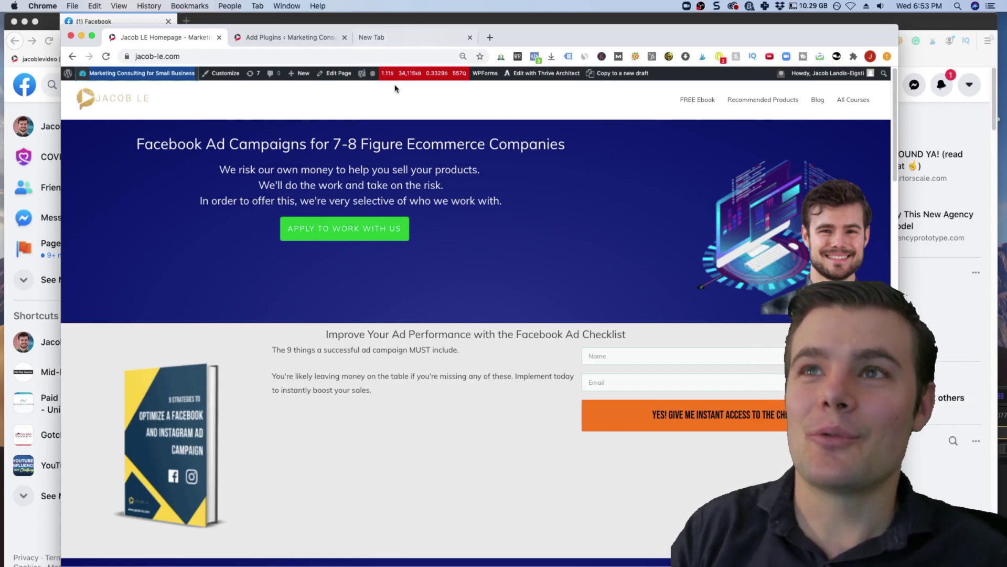
Search Google for 'facebook pixel helper' in a new Chrome tab
left_click(421, 41)
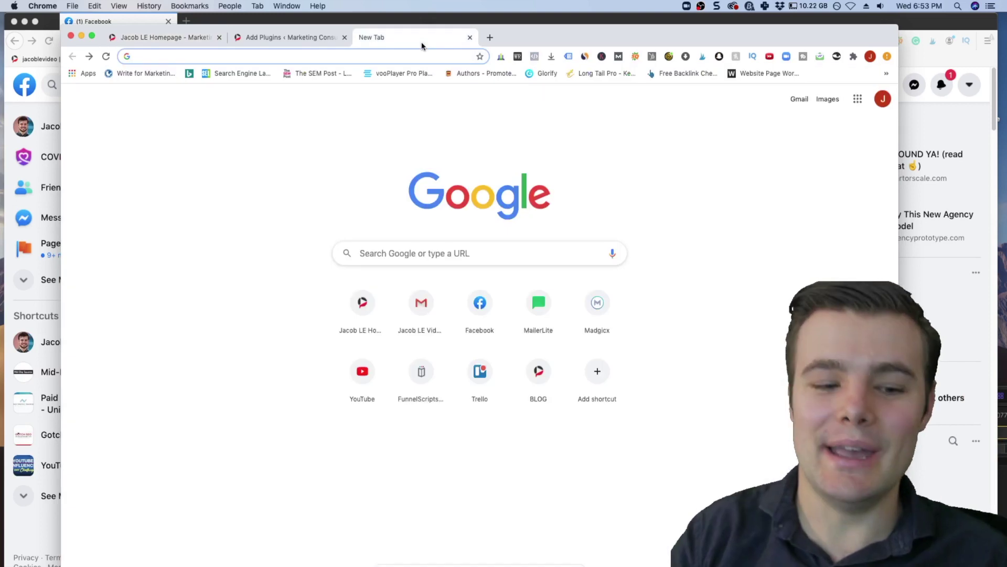
type("facebook")
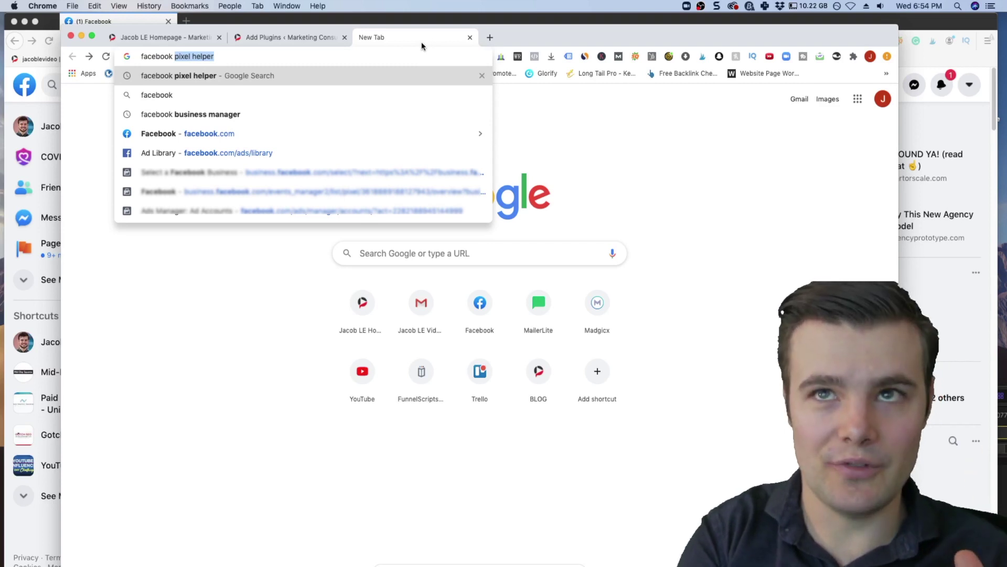
key("Return")
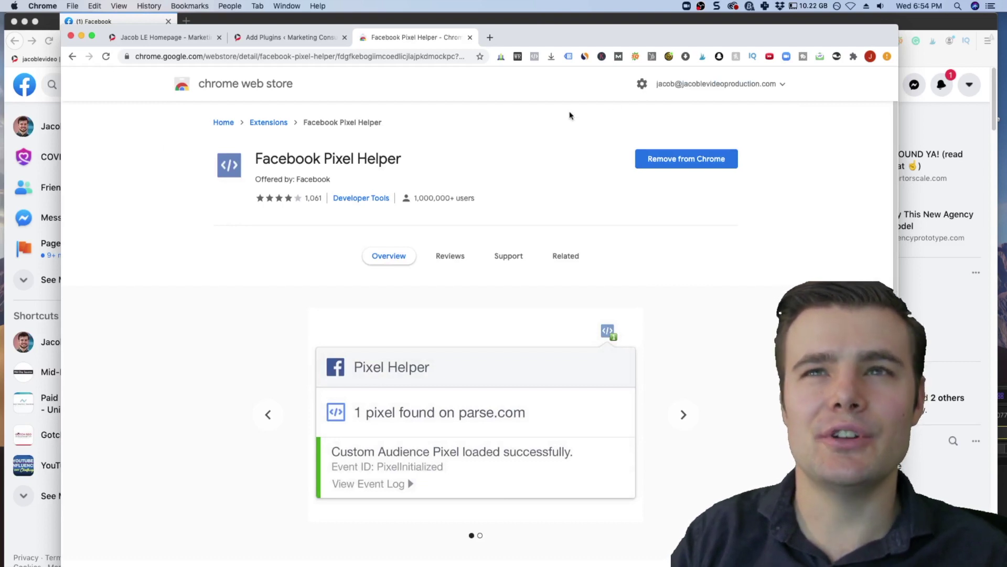
On the jacob-le.com homepage, use Pixel Helper to confirm one pixel firing PageView
left_click(198, 38)
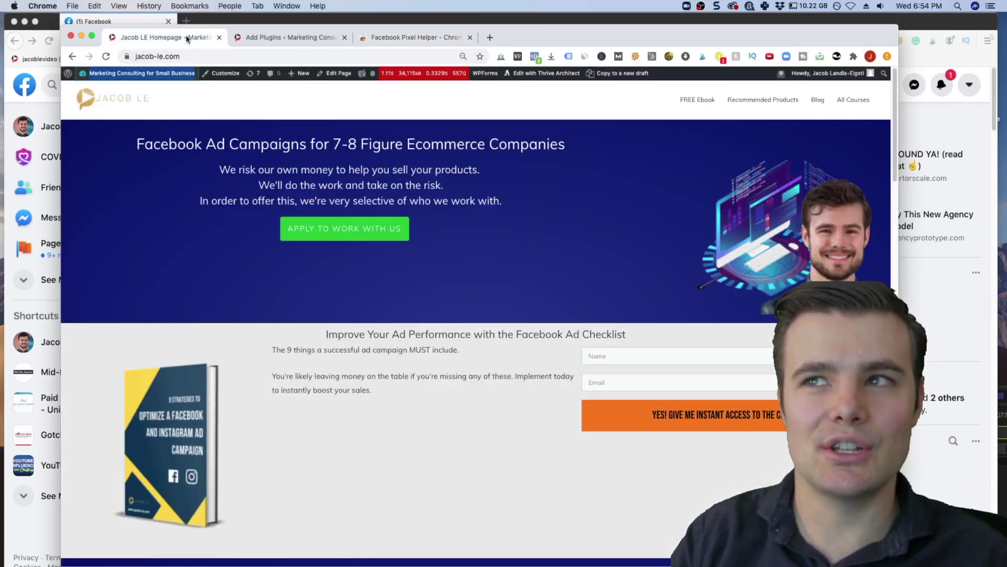
left_click(535, 55)
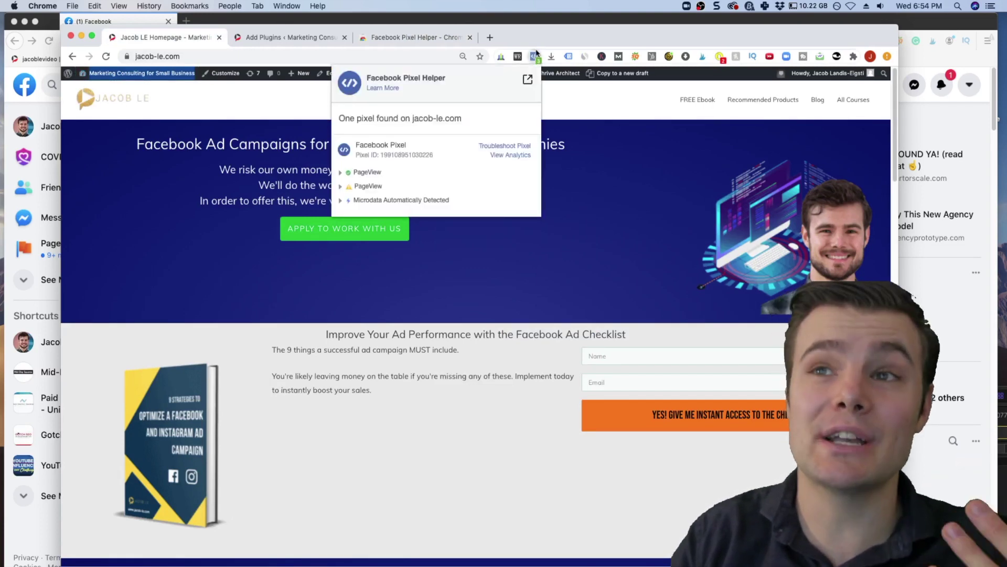
left_click(536, 53)
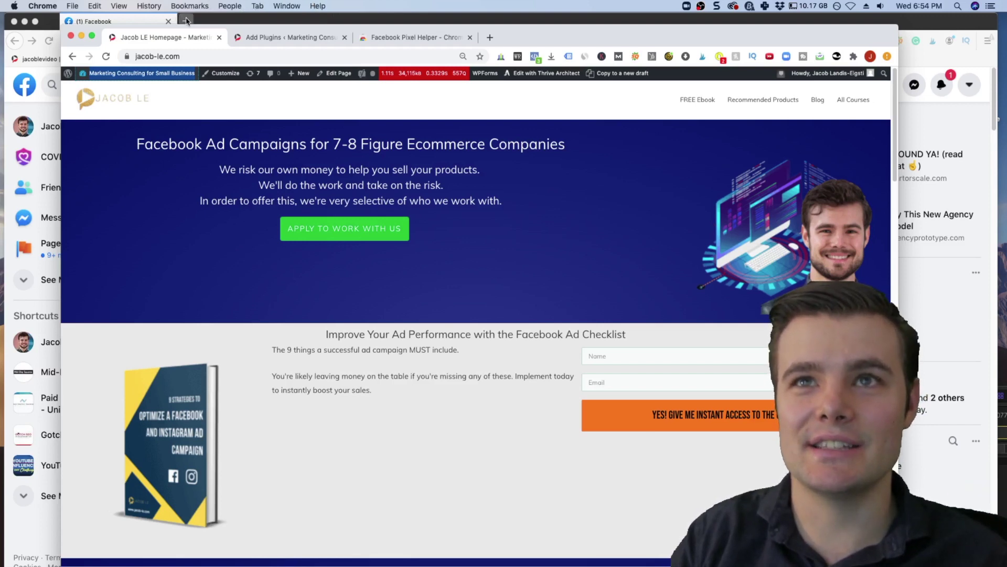
left_click(186, 21)
Search DuckDuckGo in Firefox for 'facebook business manager'
type("busin")
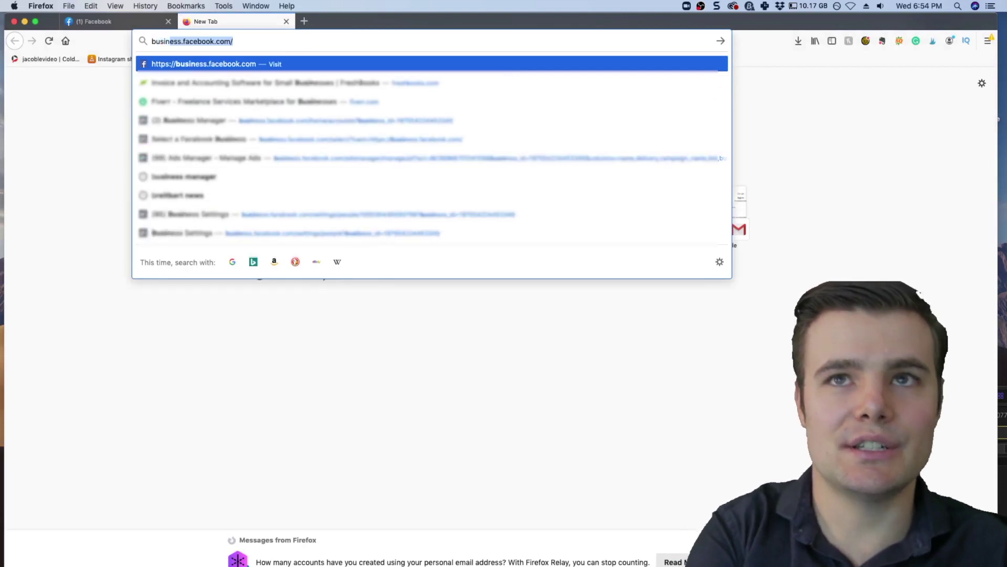
key("BackSpace")
key("BackSpace")
key("BackSpace")
key("BackSpace")
key("BackSpace")
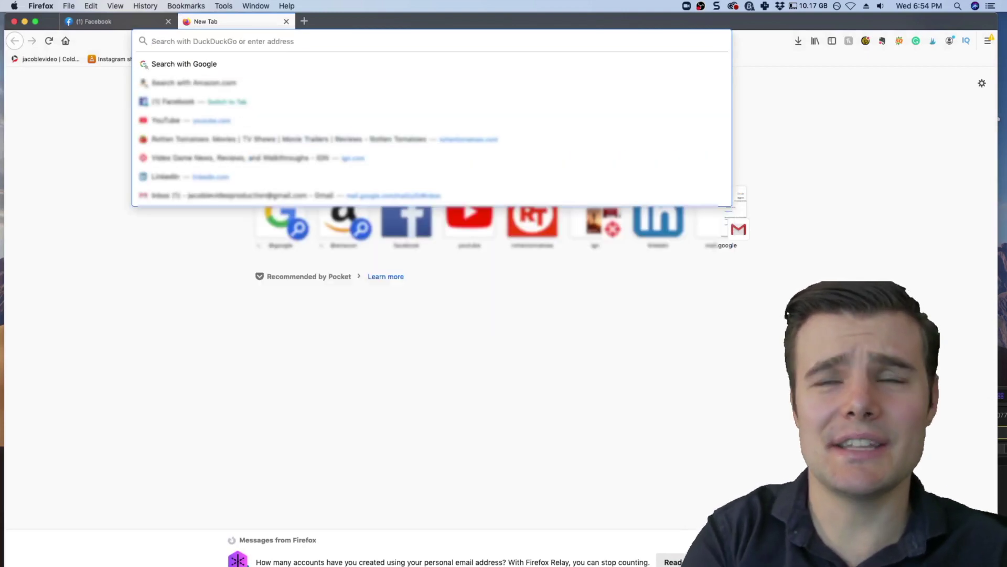
type("fac")
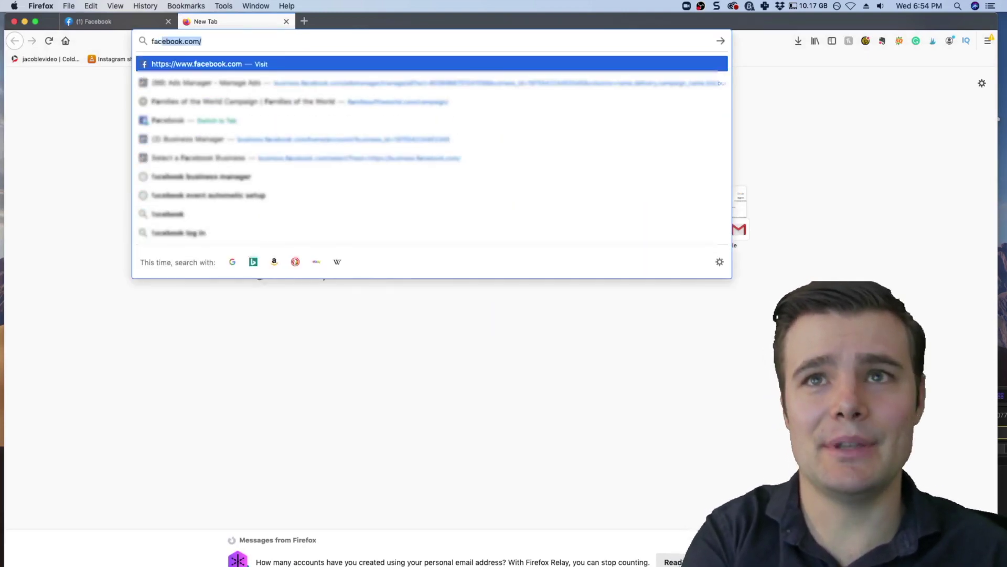
type("ebook ")
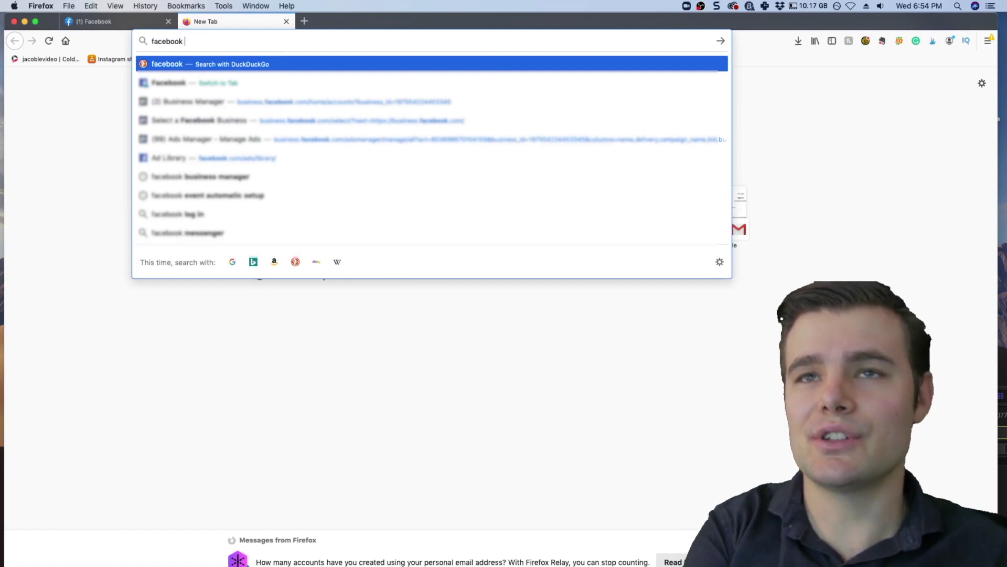
type("b")
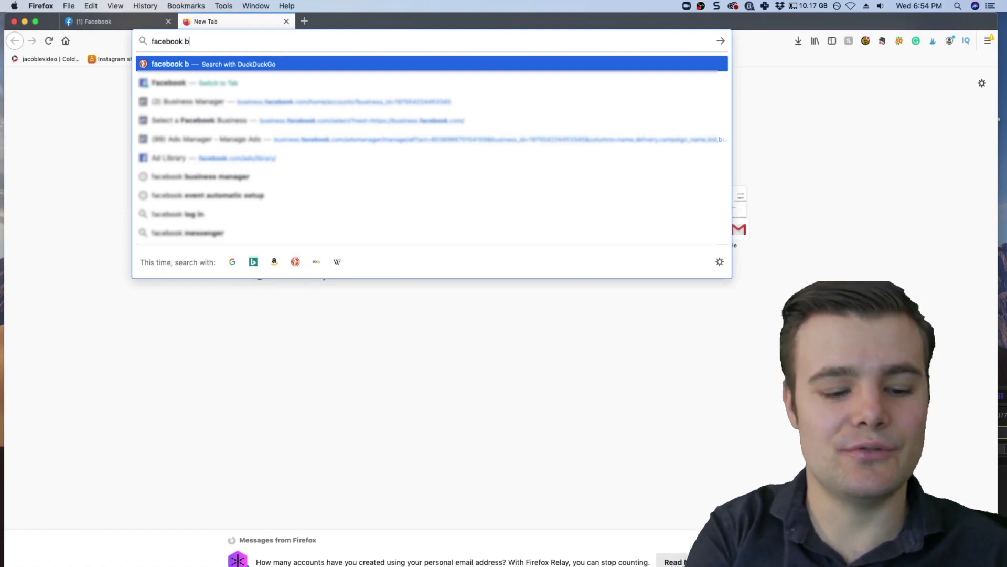
type("usiness manager")
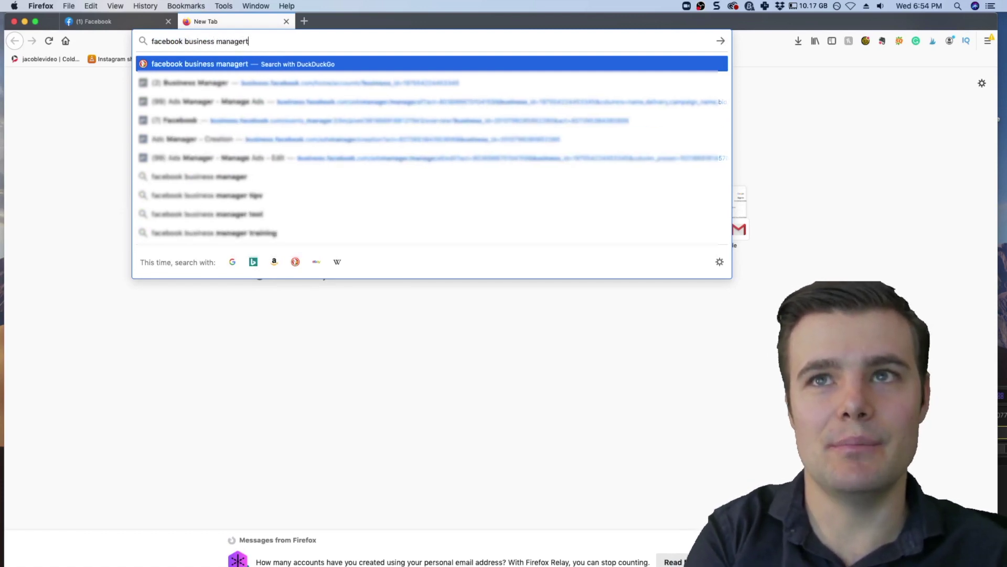
key("Return")
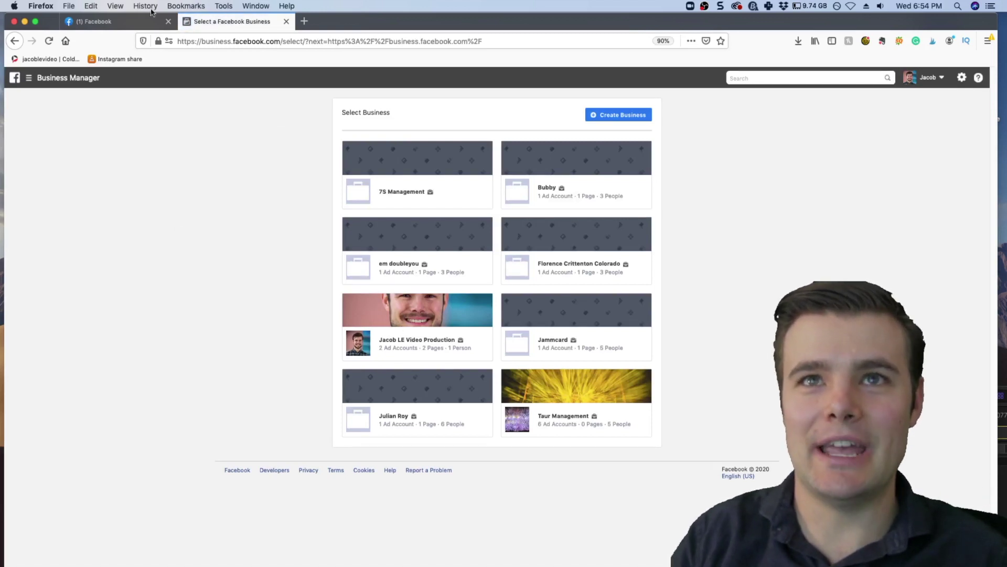
Reach Business Settings for Jacob LE Video Production through Ads Manager's business tools menu
left_click(134, 21)
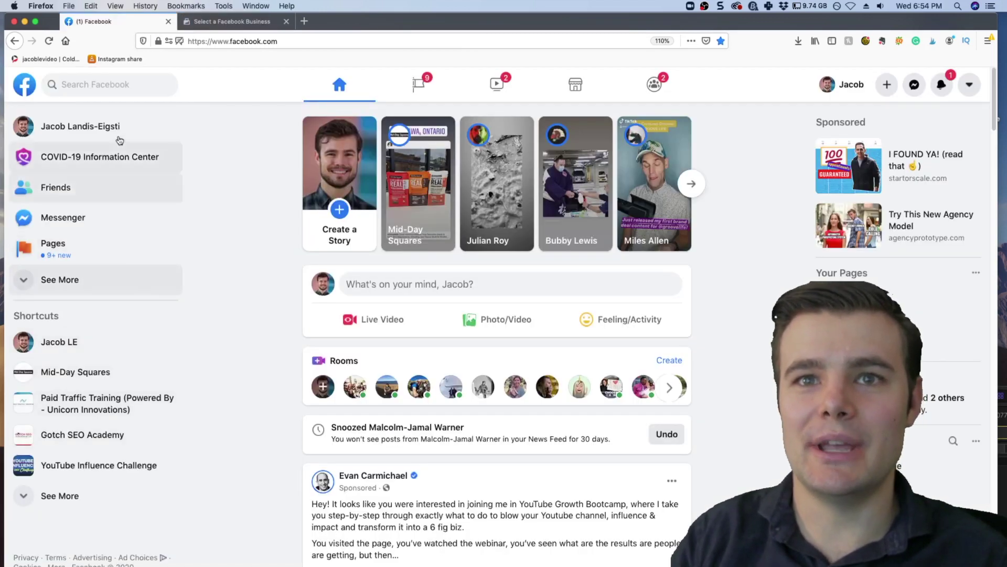
left_click(86, 287)
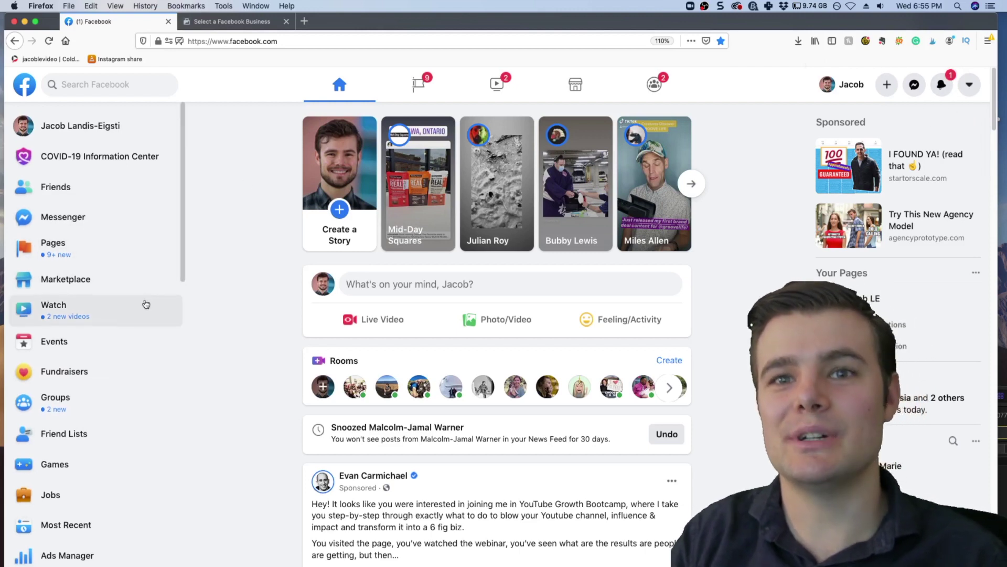
scroll(122, 419, "down", 2)
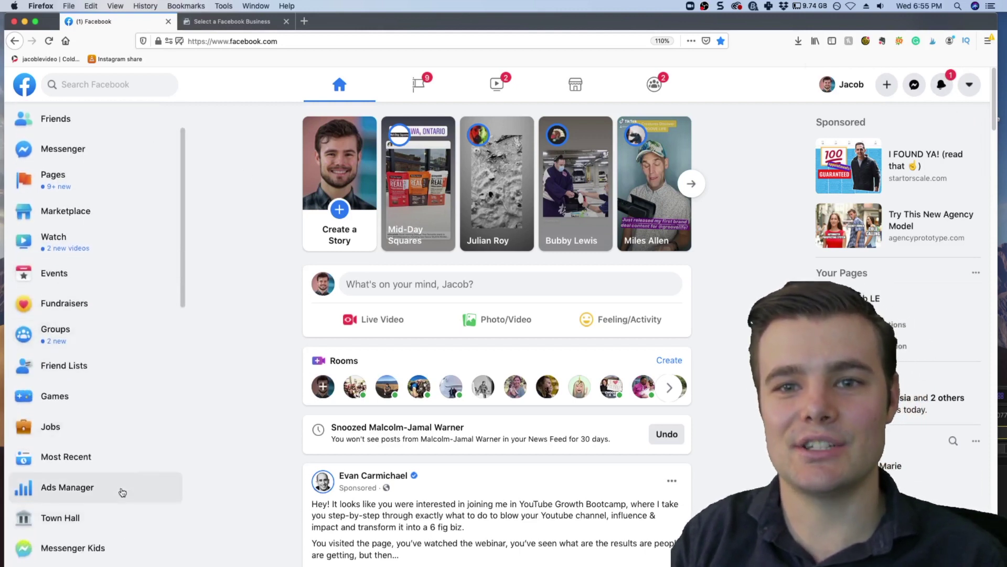
left_click(122, 492)
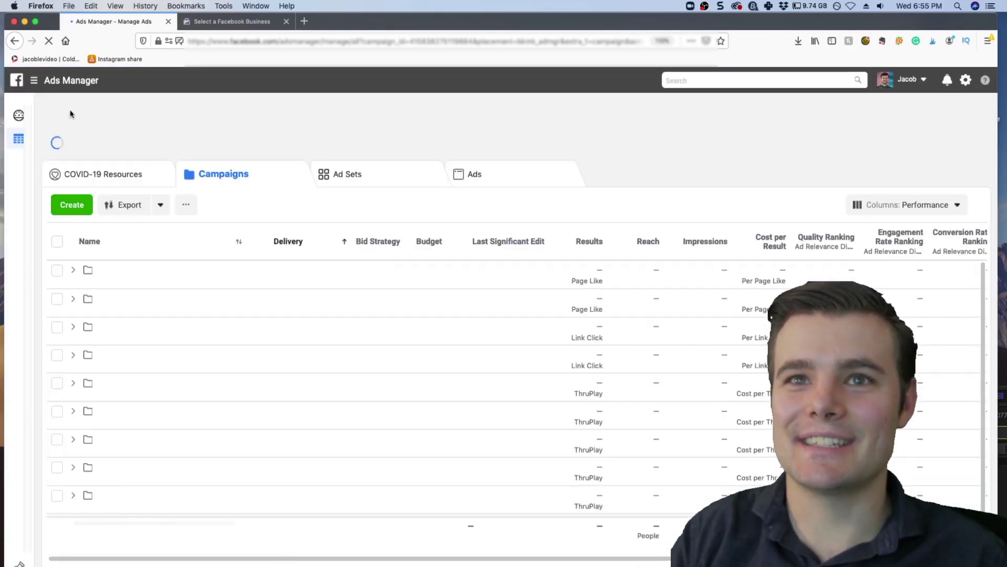
left_click(67, 81)
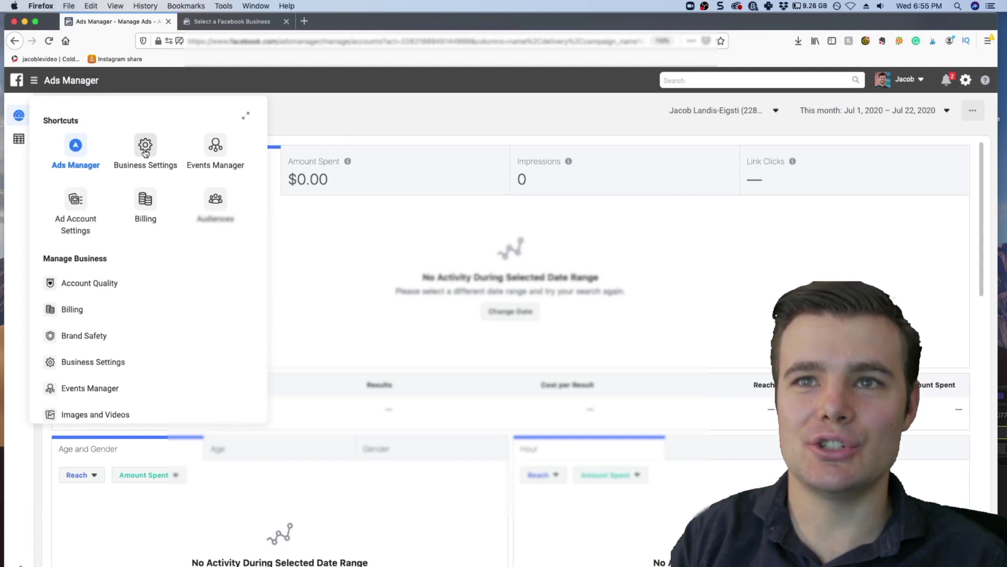
left_click(145, 152)
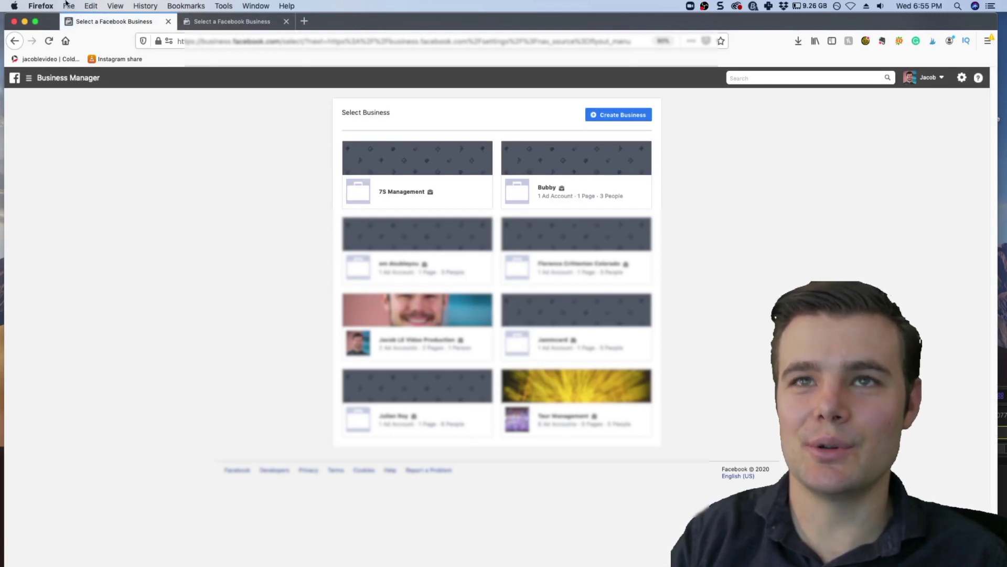
left_click(441, 341)
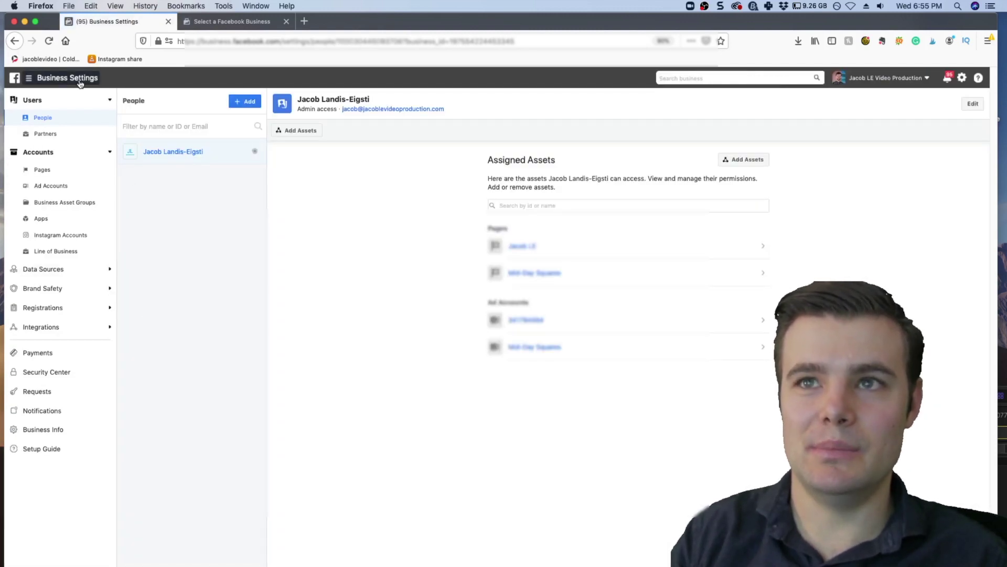
Under Data Sources > Pixels, open the xcbcx pixel in Events Manager, then return to Business Settings
left_click(54, 269)
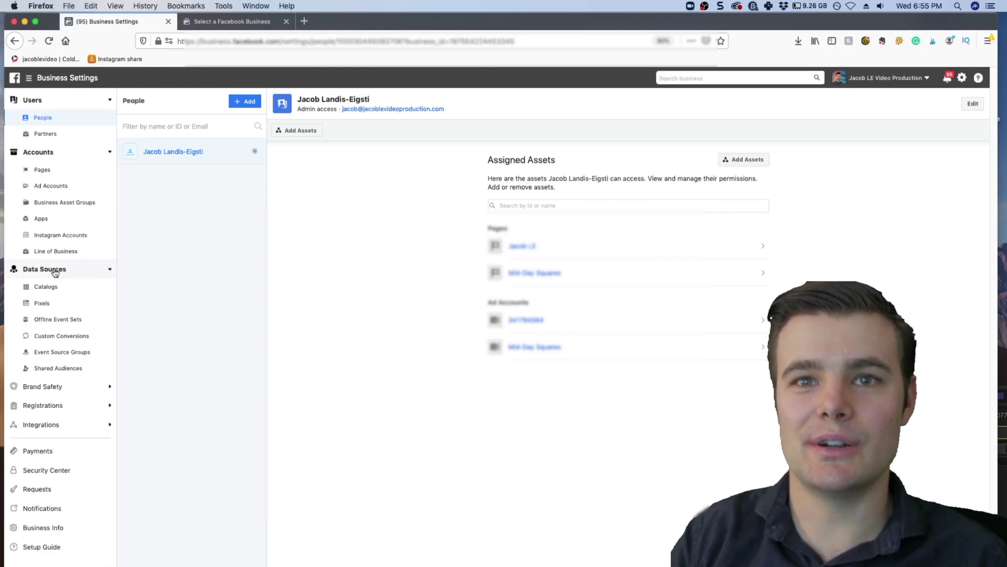
left_click(56, 301)
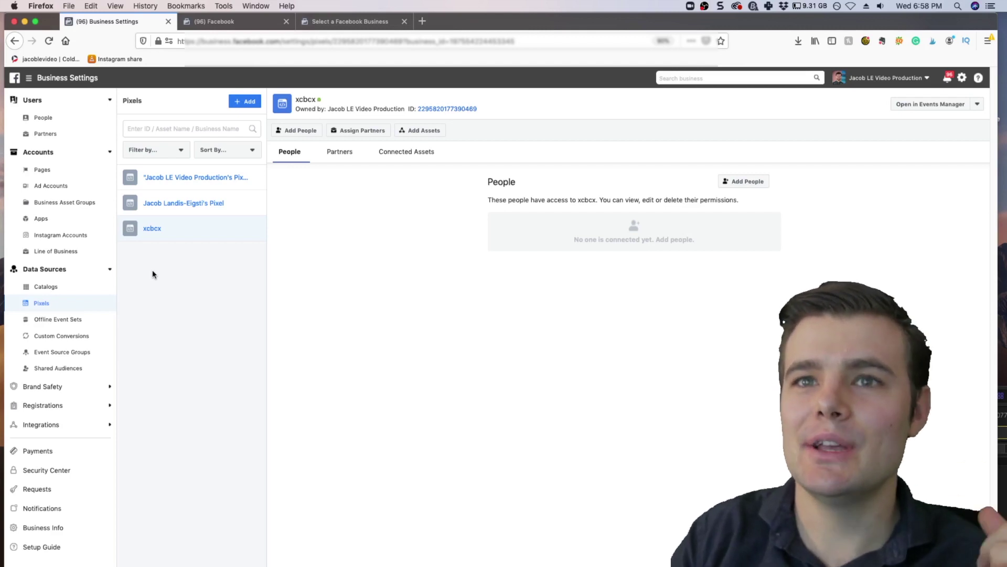
left_click(910, 106)
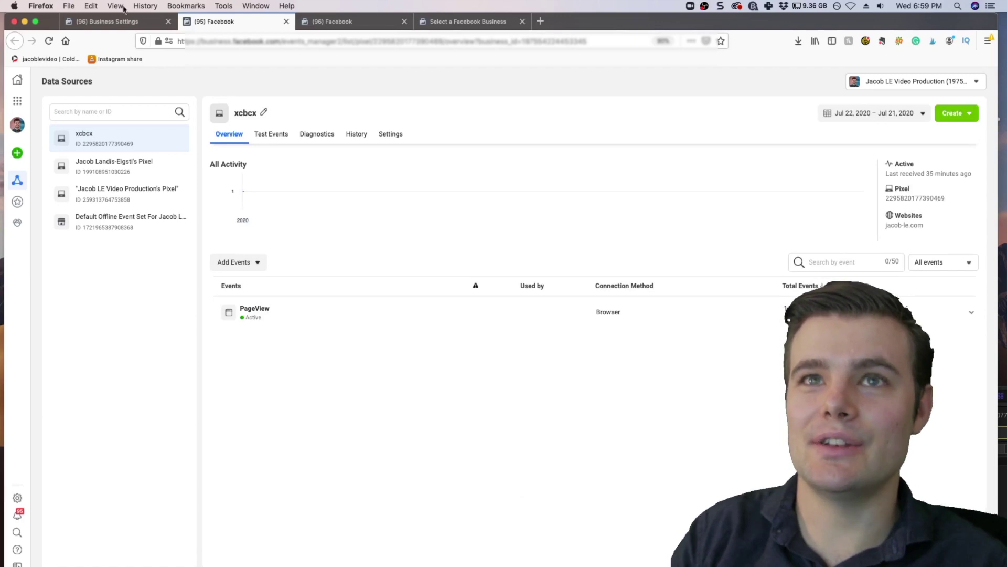
left_click(104, 22)
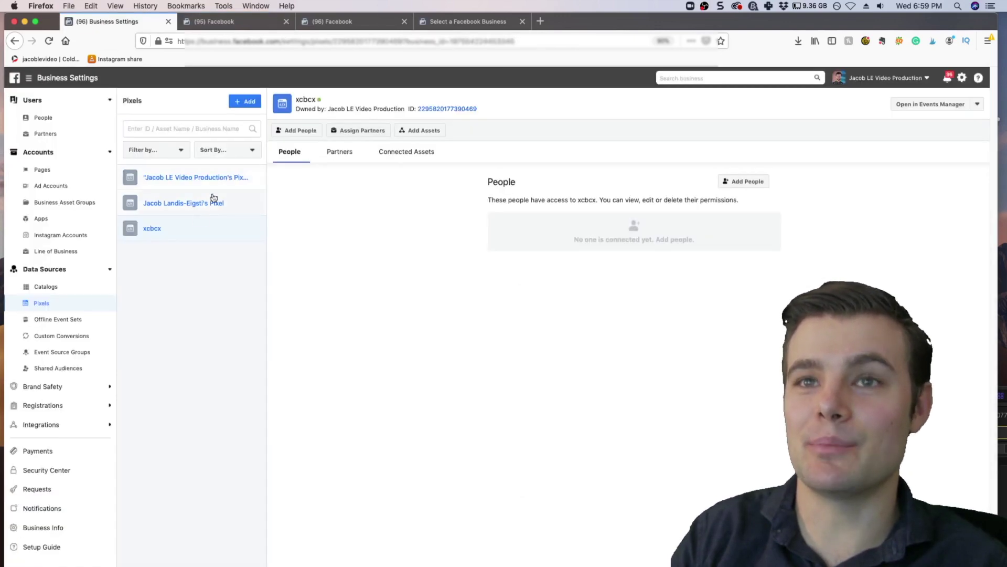
left_click(249, 101)
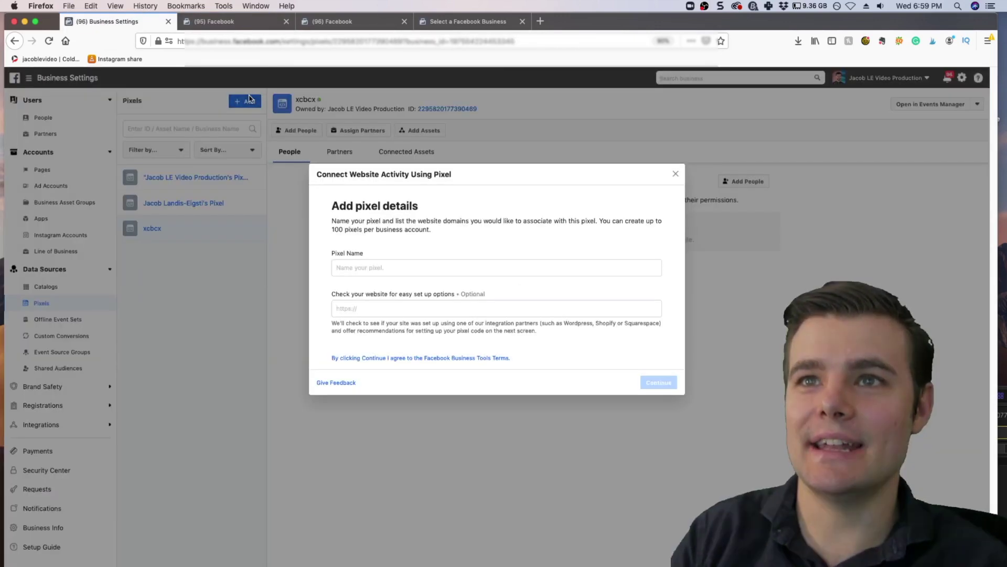
left_click(420, 271)
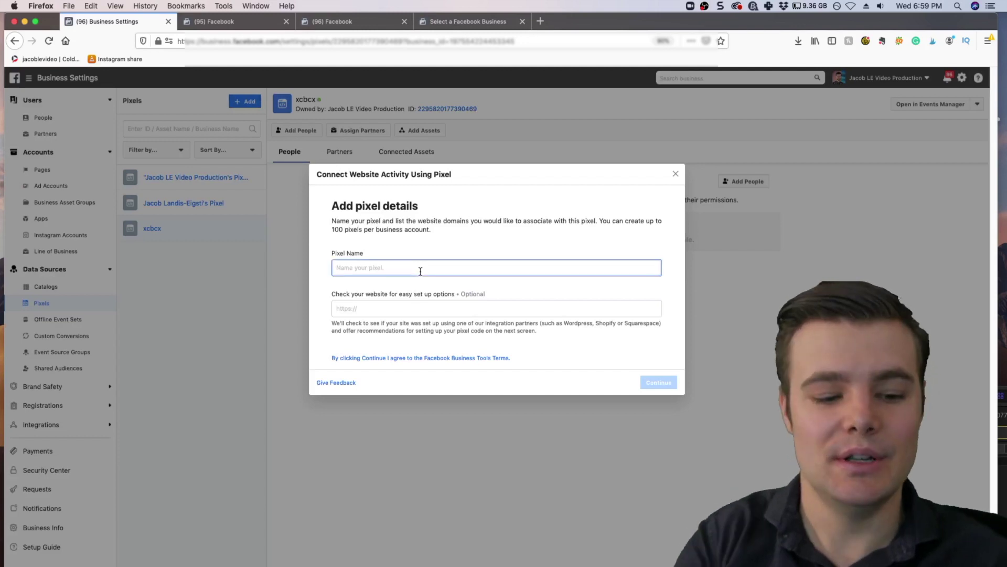
type("Facebook Pixel 2020")
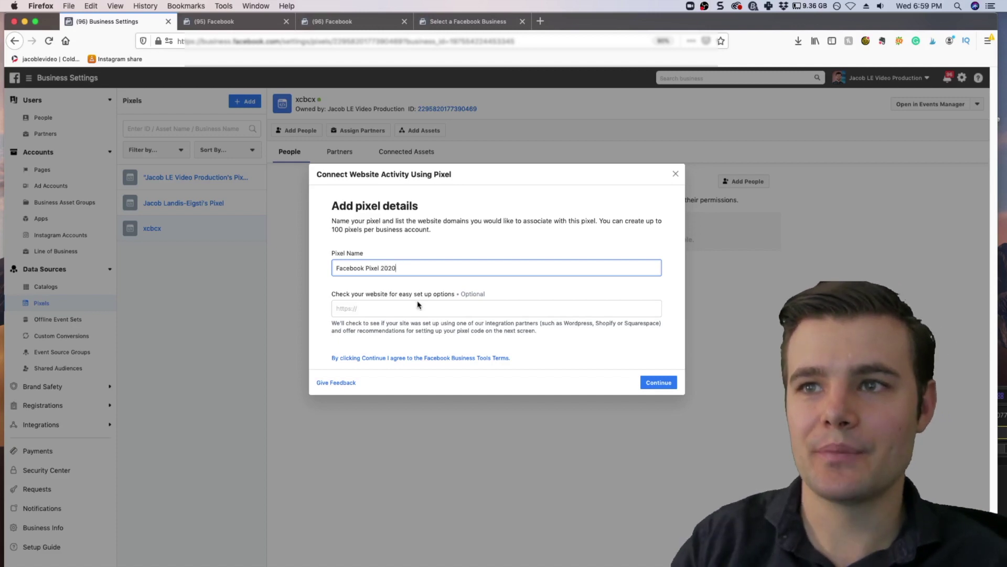
left_click(418, 306)
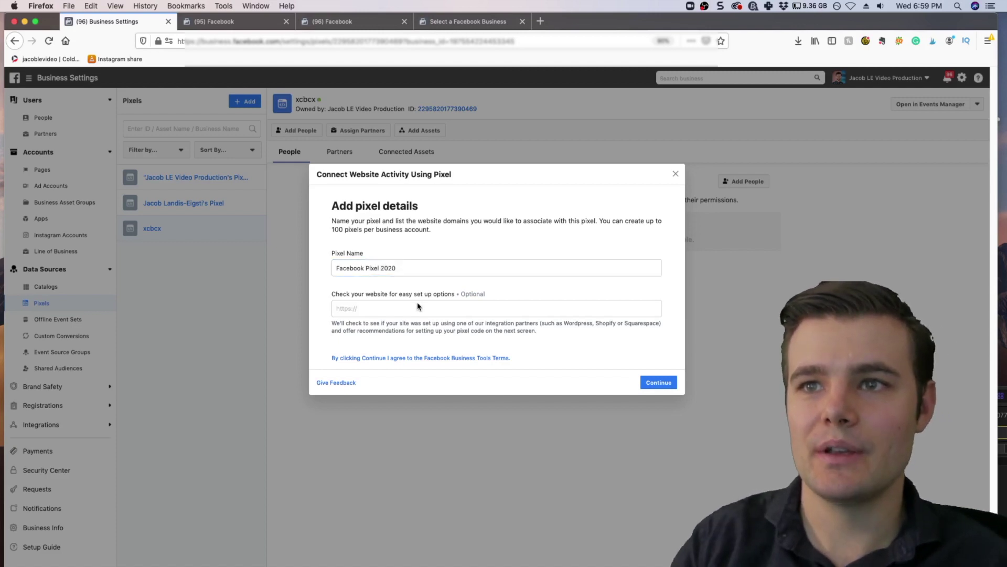
type("https")
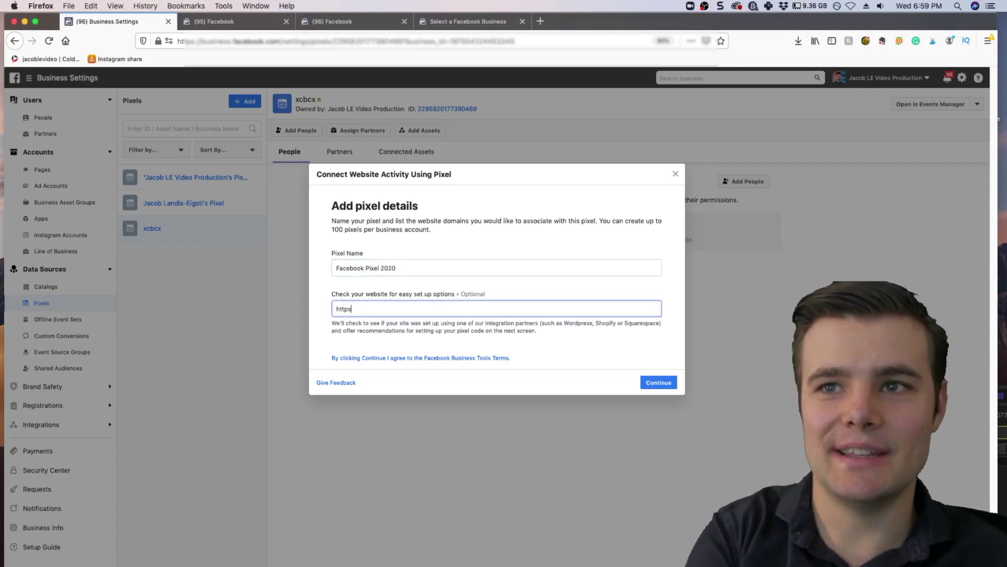
type("://jacob-le.com")
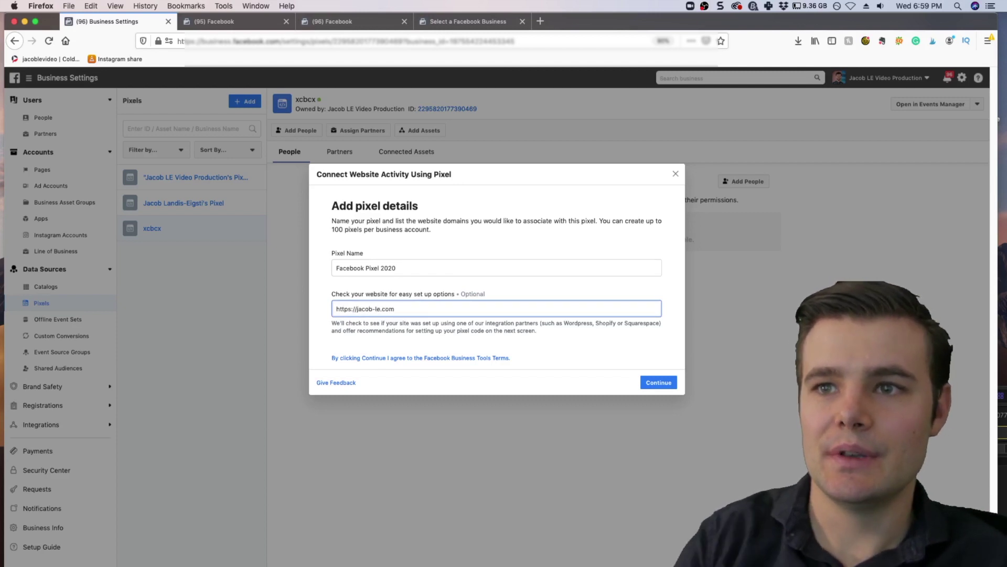
left_click(669, 386)
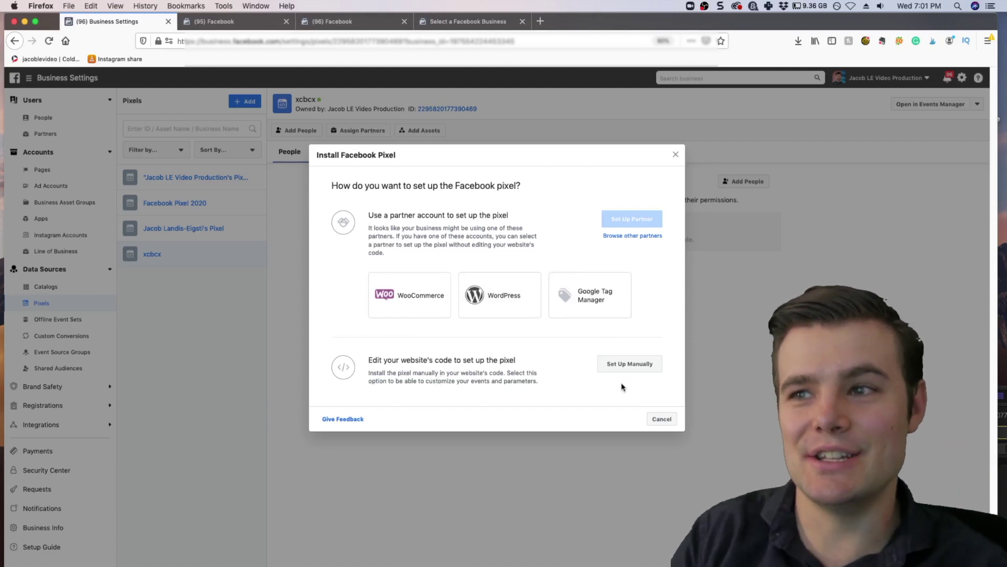
Choose manual installation and copy the new pixel's base code
left_click(639, 370)
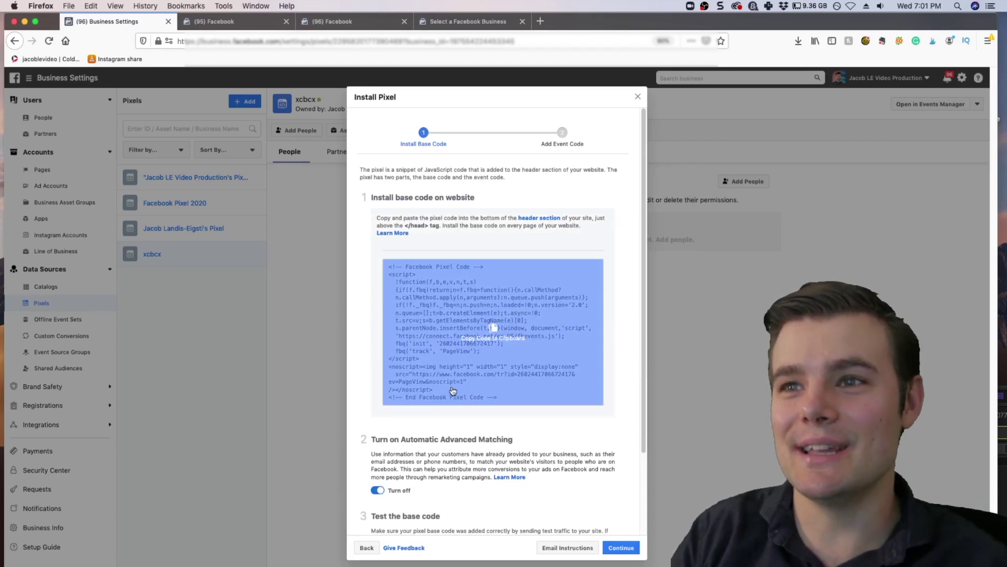
scroll(435, 378, "down", 3)
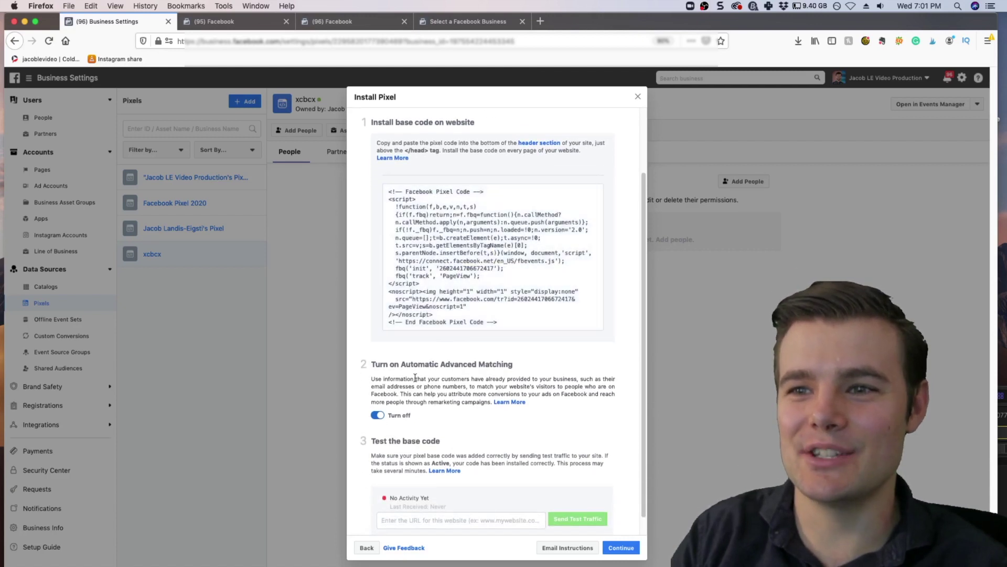
left_click(453, 249)
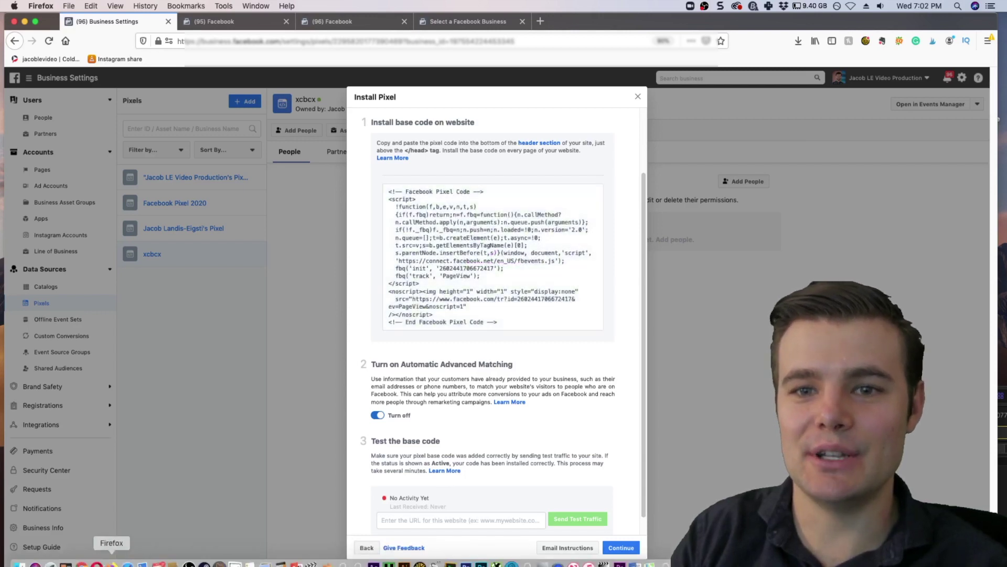
left_click(82, 563)
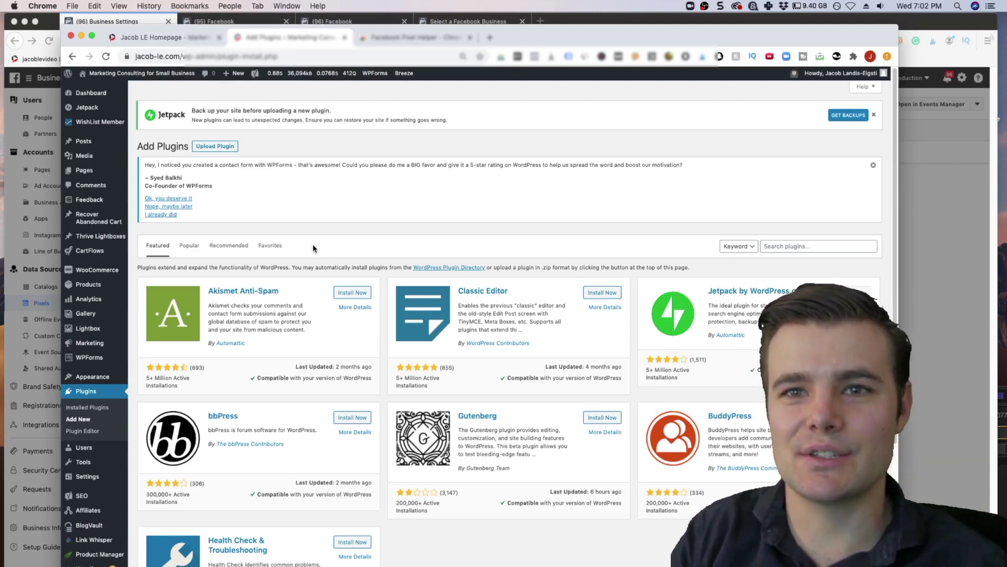
Search WordPress plugins for 'head footer' and open the active Head, Footer and Post Injections settings
left_click(774, 246)
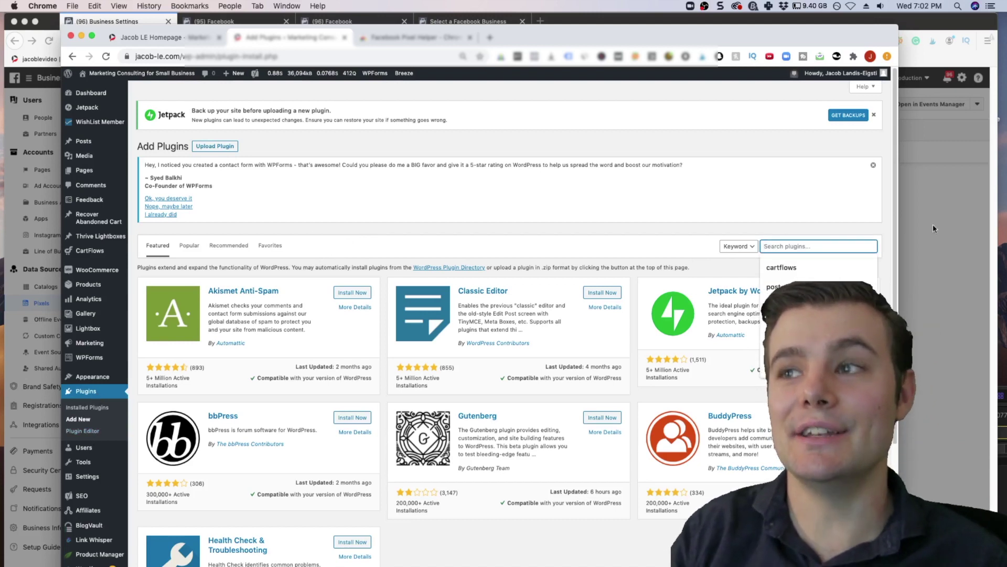
type("head")
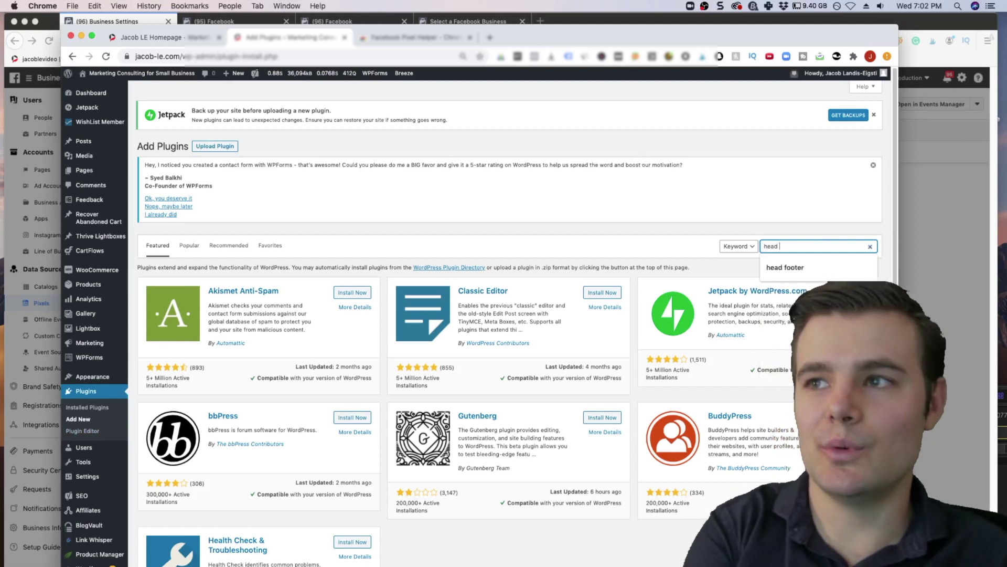
type(" footer")
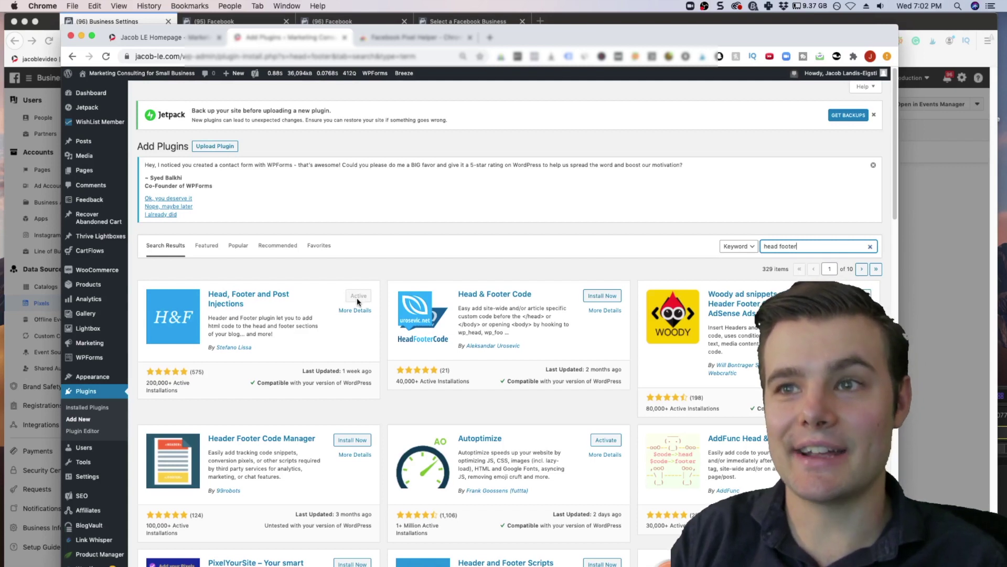
mouse_move(87, 476)
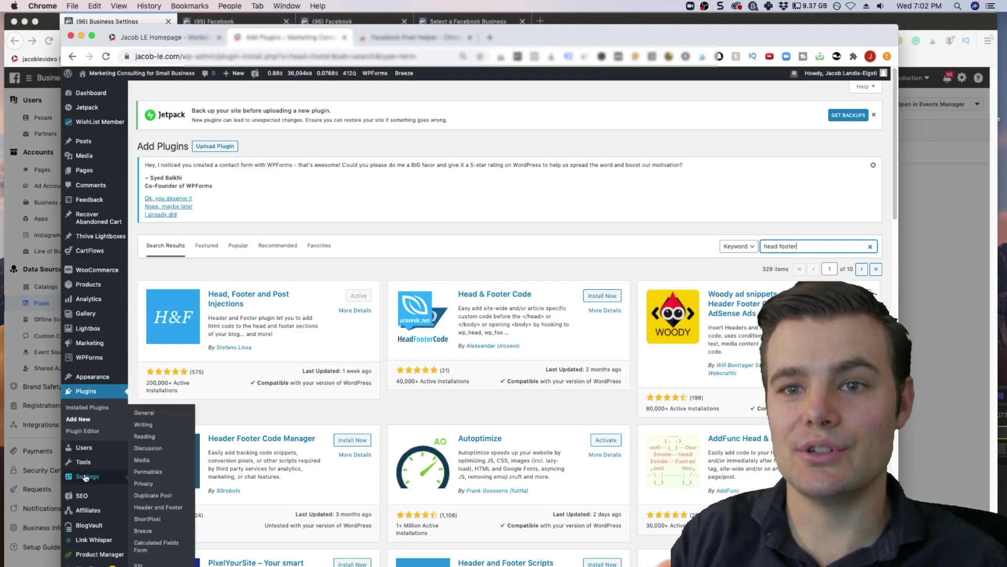
left_click(174, 509)
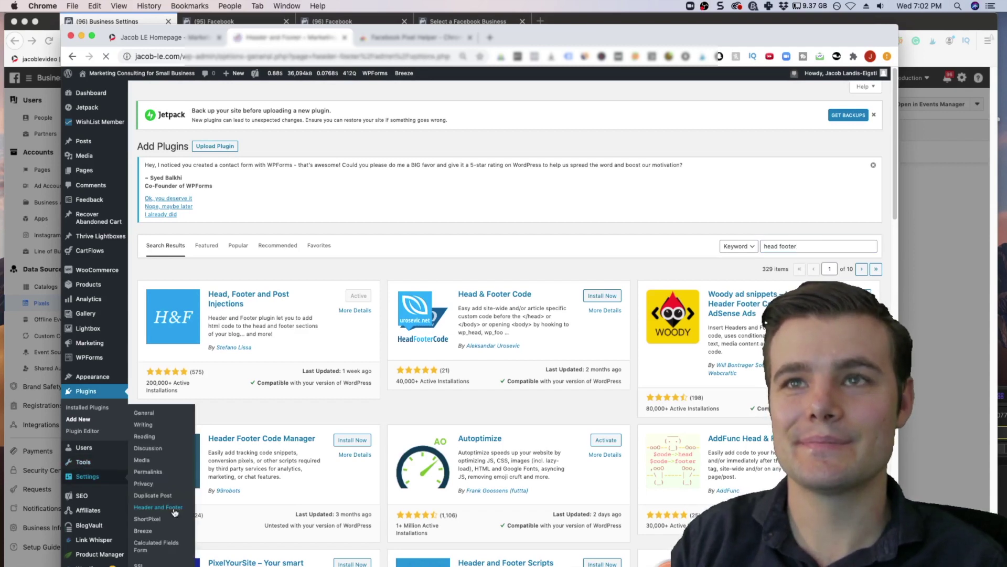
Paste the pixel base code into the every-page head box, recopying it from Facebook
key("super+v")
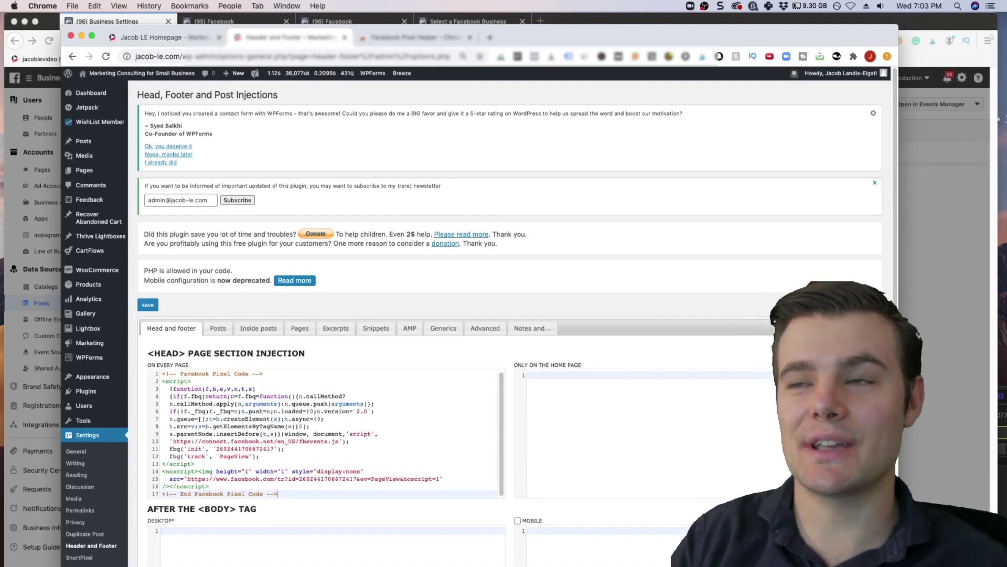
left_click(929, 178)
left_click(412, 238)
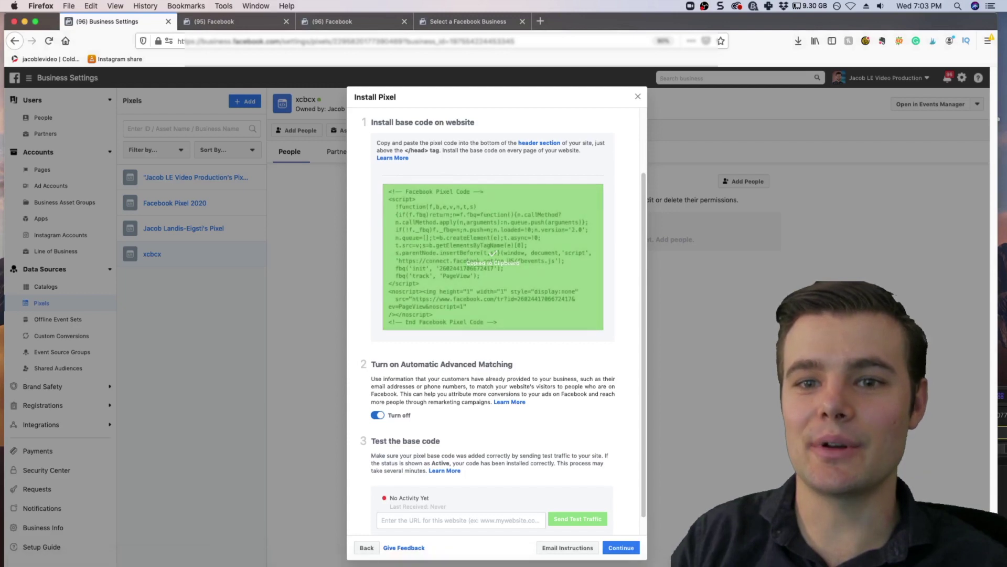
left_click(82, 563)
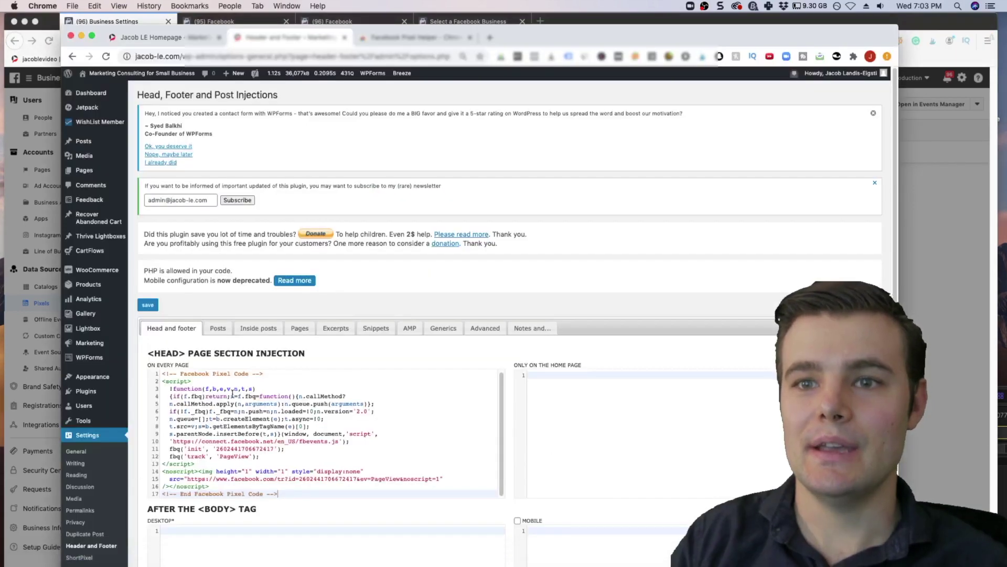
scroll(405, 425, "down", 6)
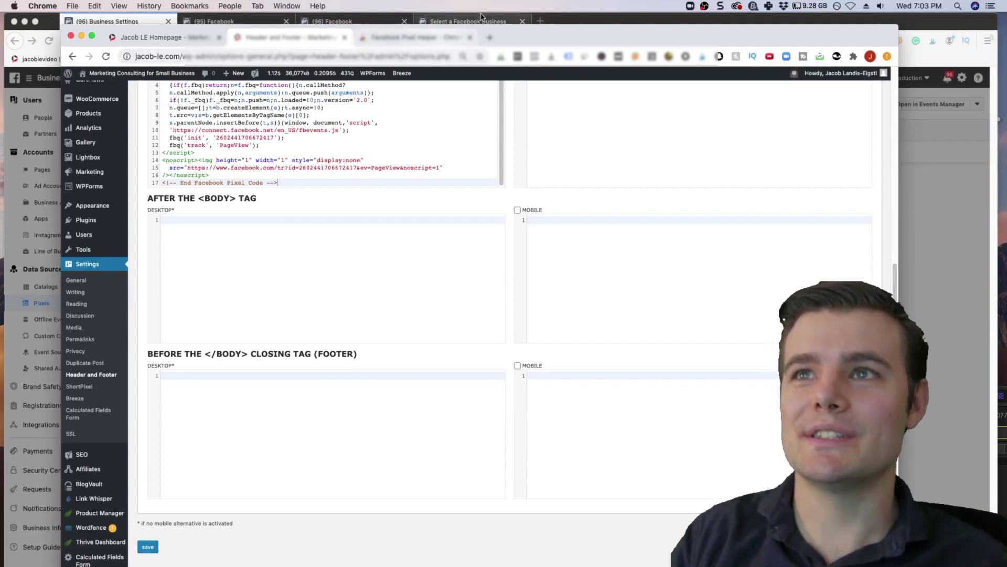
left_click(569, 19)
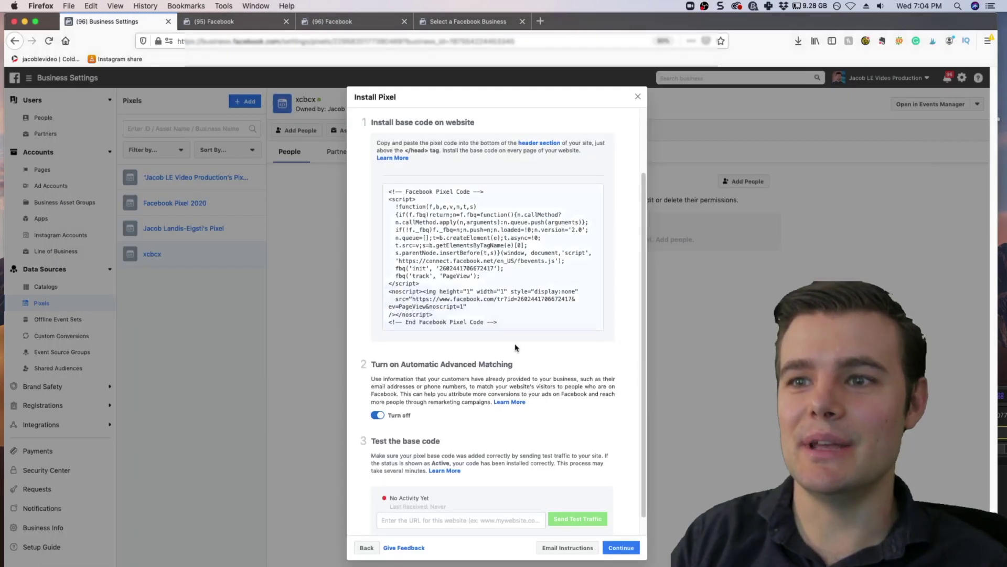
scroll(515, 348, "down", 2)
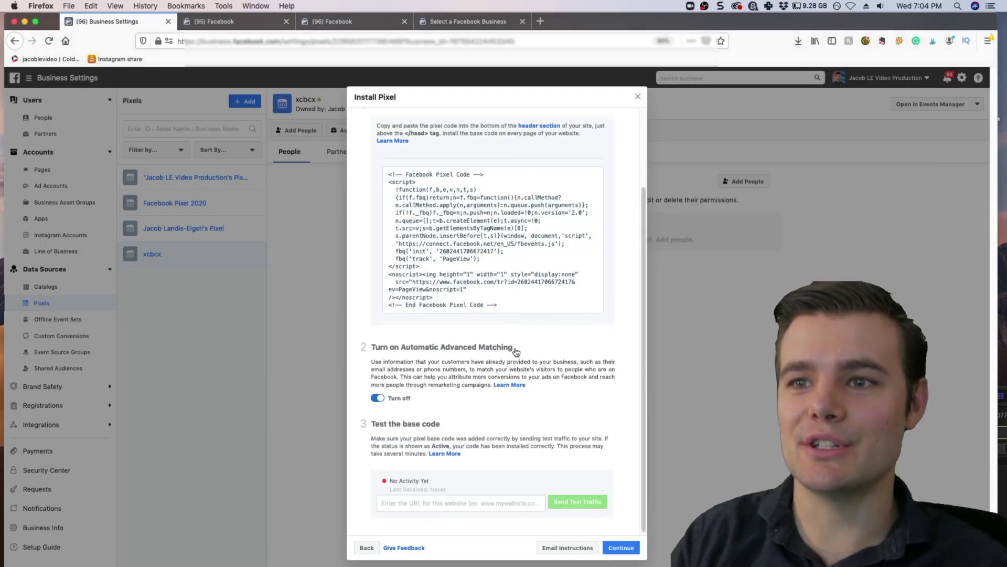
left_click(467, 499)
type("https")
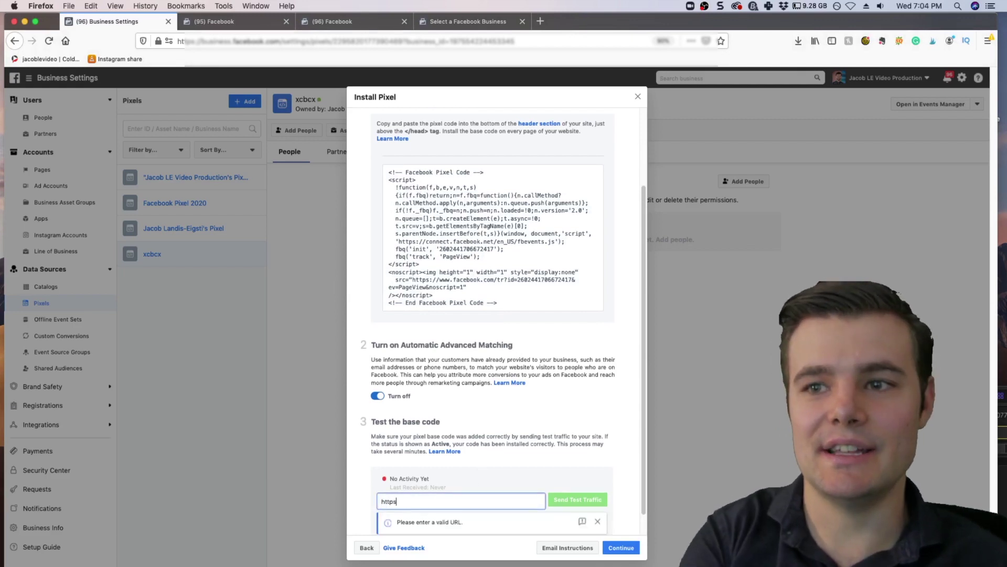
type("://jacob-l")
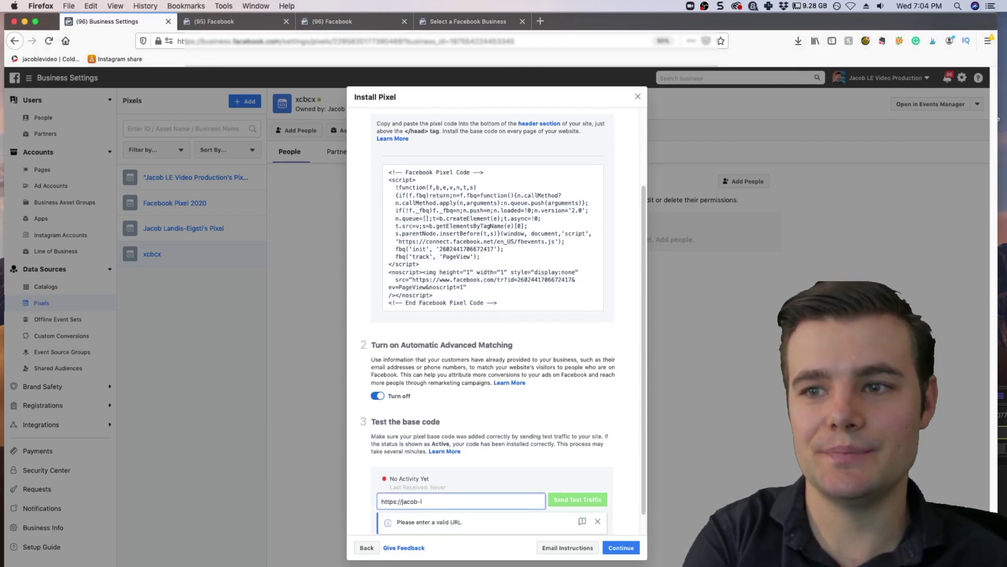
type("e.com")
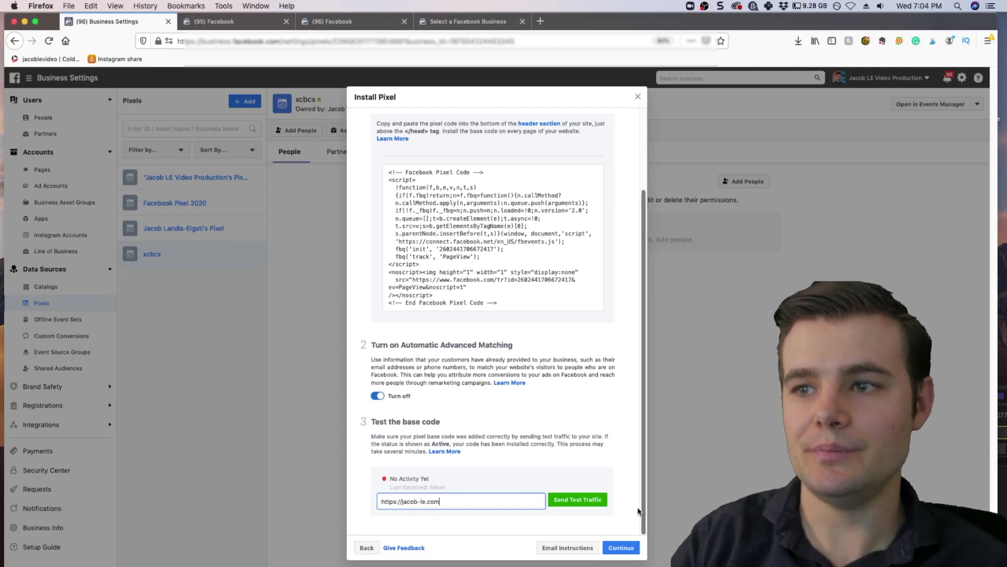
left_click(572, 501)
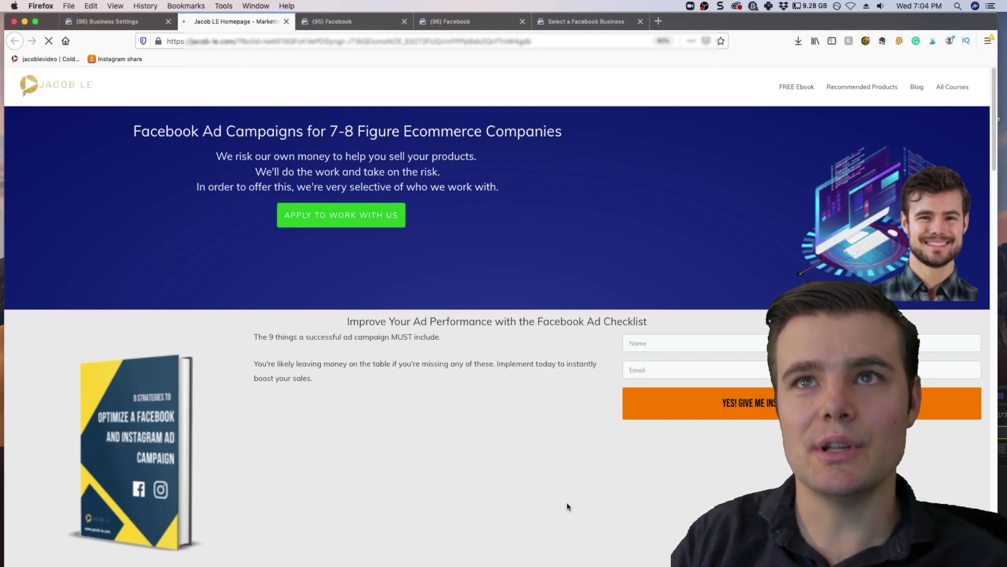
left_click(132, 26)
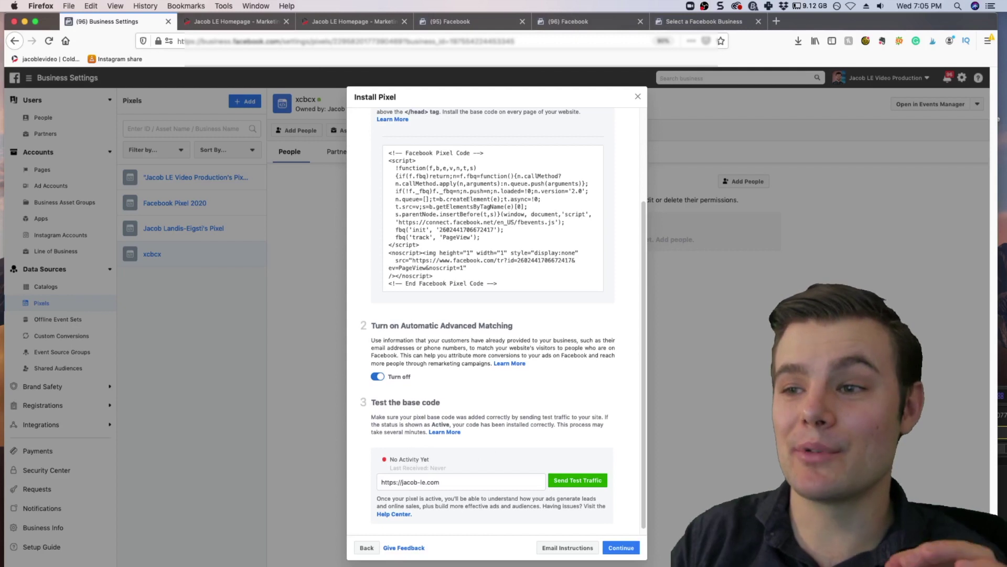
left_click(627, 549)
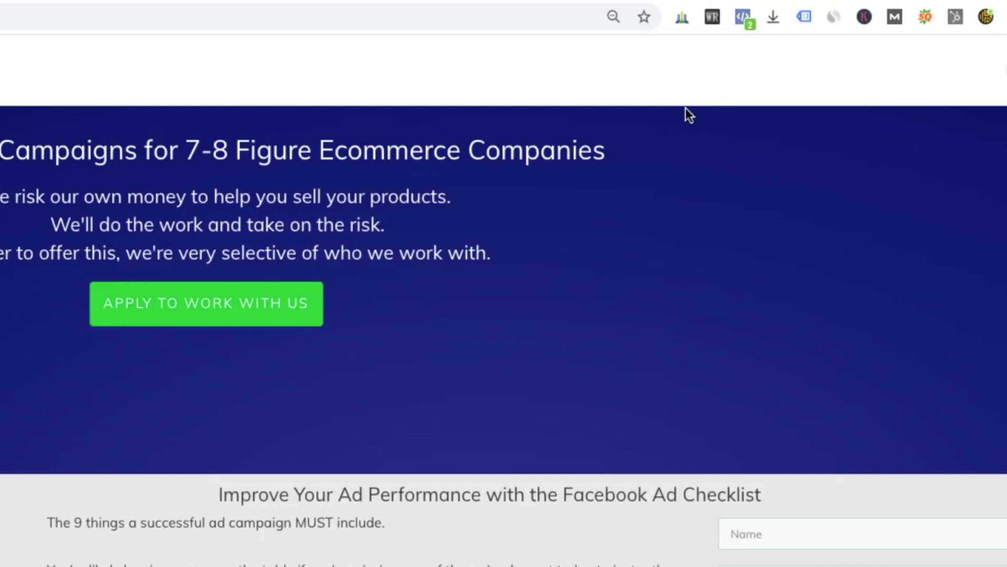
Check the current site's pixel with the pixel helper browser extension
left_click(743, 17)
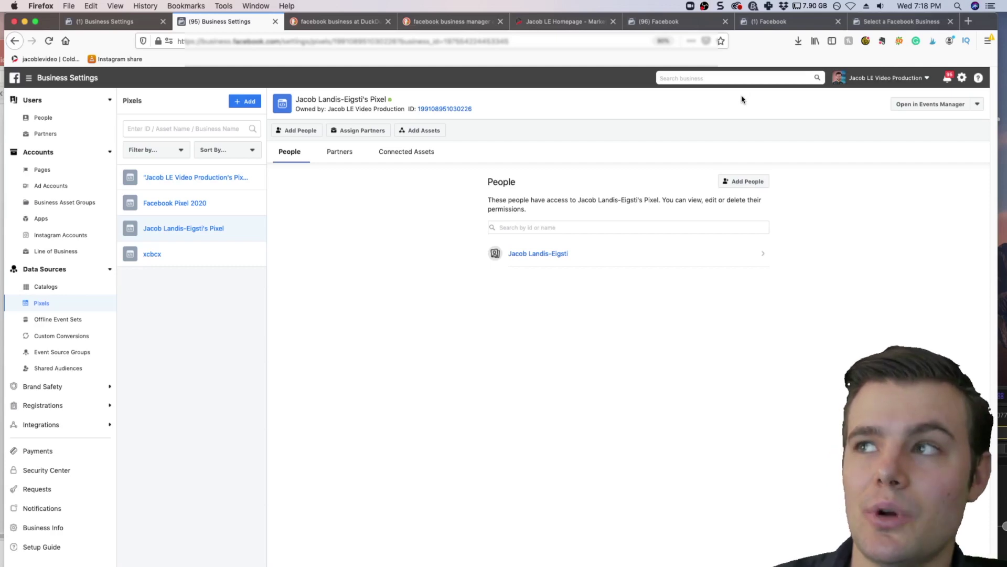
left_click(977, 103)
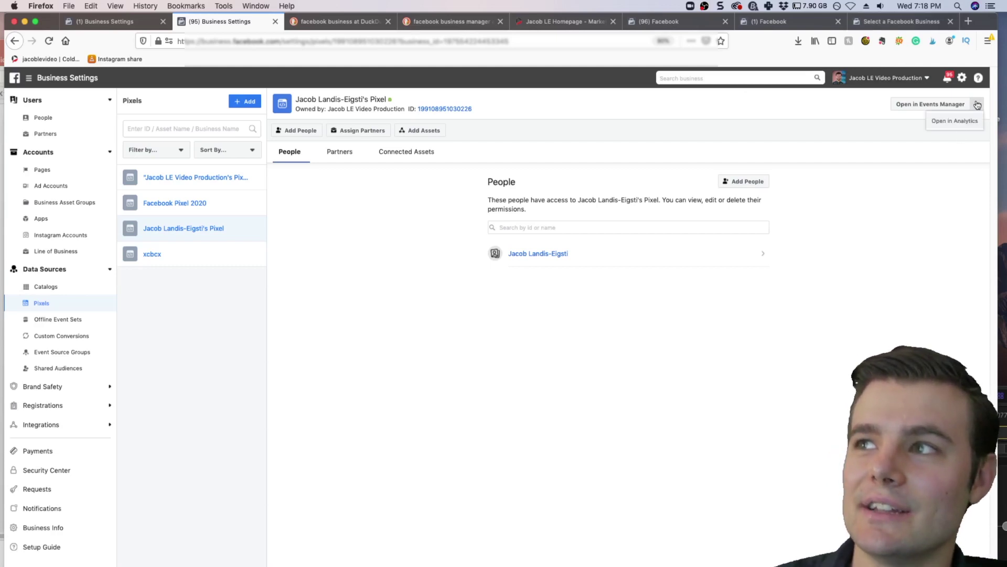
left_click(964, 125)
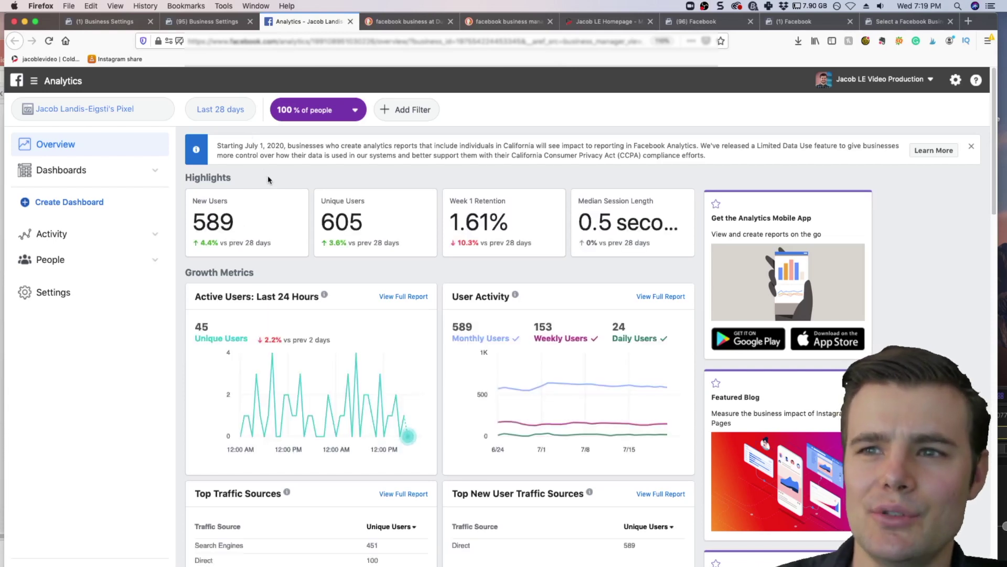
Scroll through the pixel's Analytics overview to review its new and unique user metrics
scroll(268, 180, "down", 2)
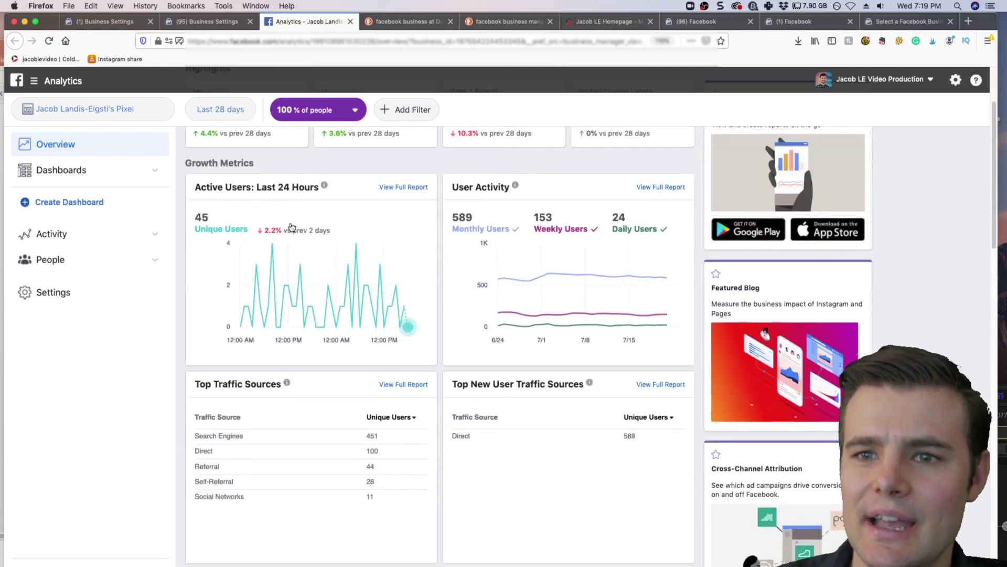
scroll(290, 227, "down", 5)
scroll(290, 226, "down", 5)
scroll(290, 226, "down", 5)
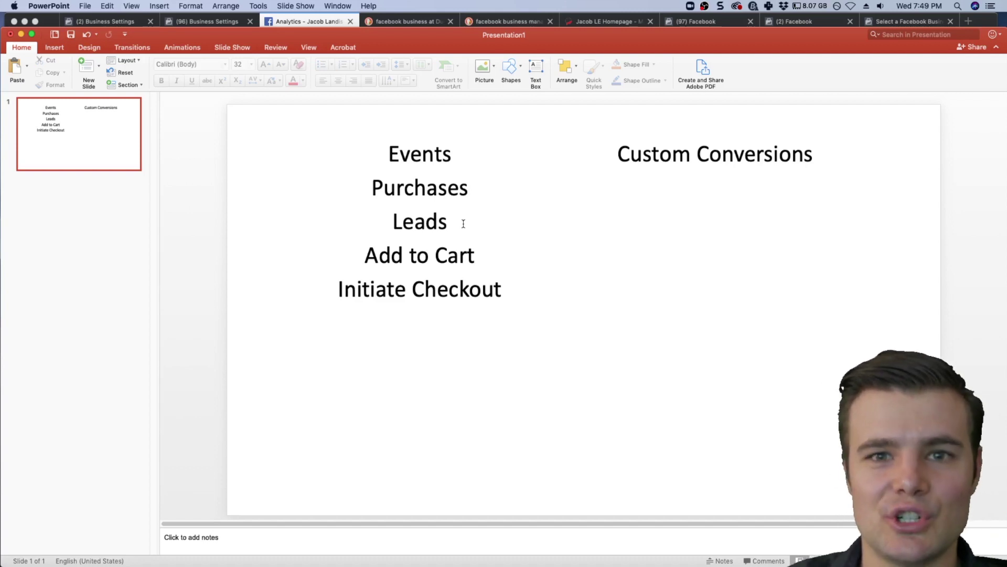
key("super+Tab")
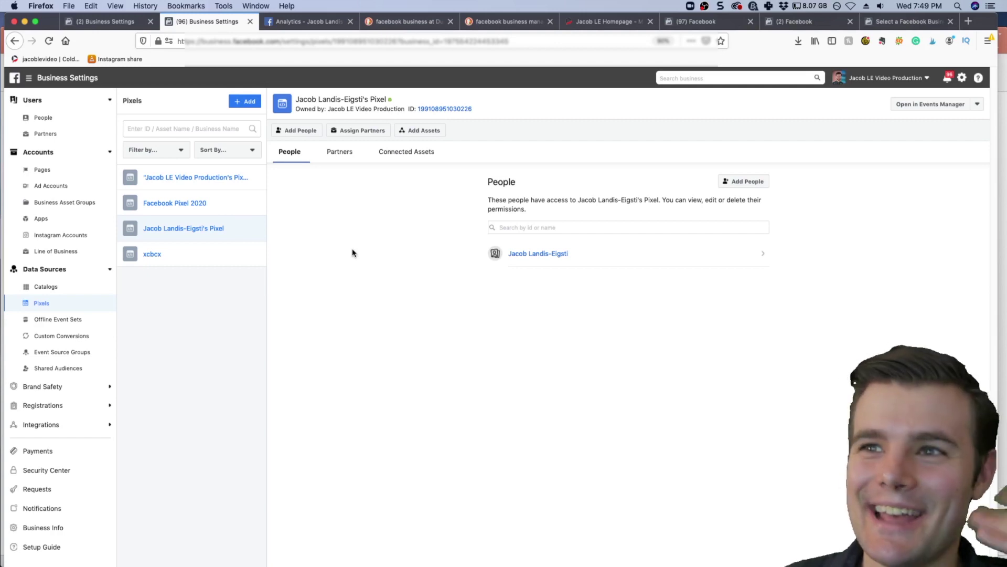
left_click(936, 105)
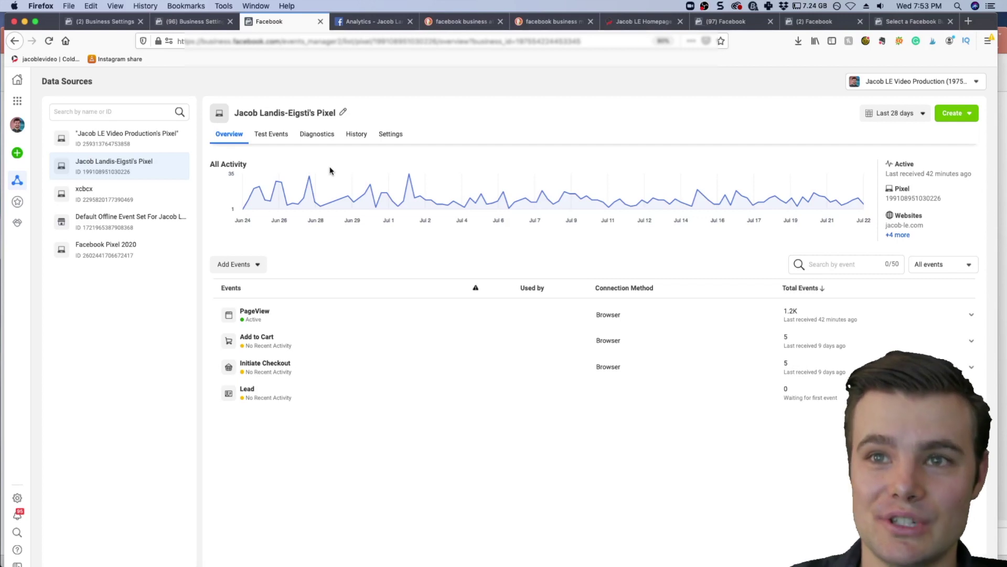
Review the pixel's Settings page in Events Manager
left_click(390, 135)
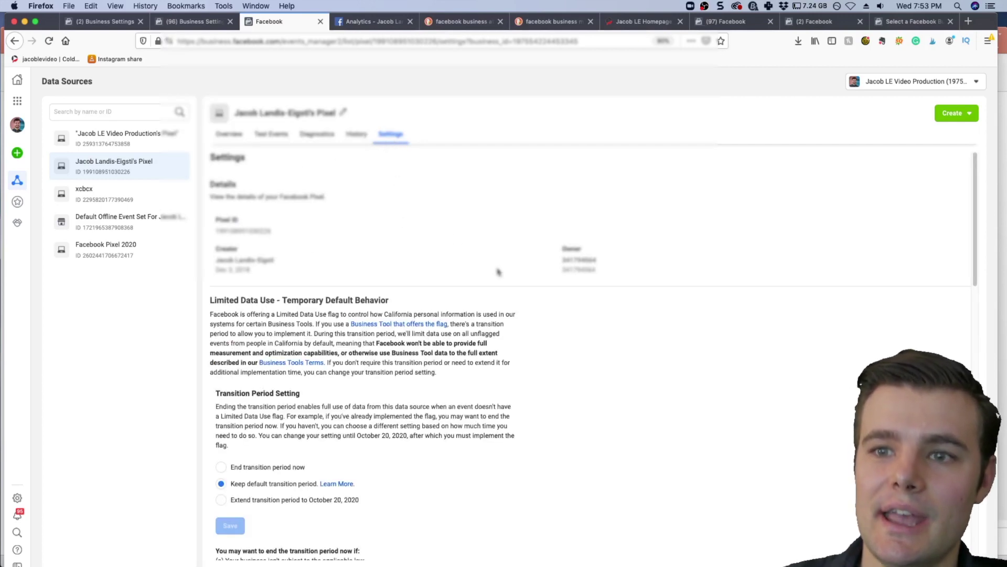
scroll(499, 333, "down", 3)
scroll(499, 338, "down", 2)
scroll(499, 347, "down", 1)
scroll(472, 315, "down", 1)
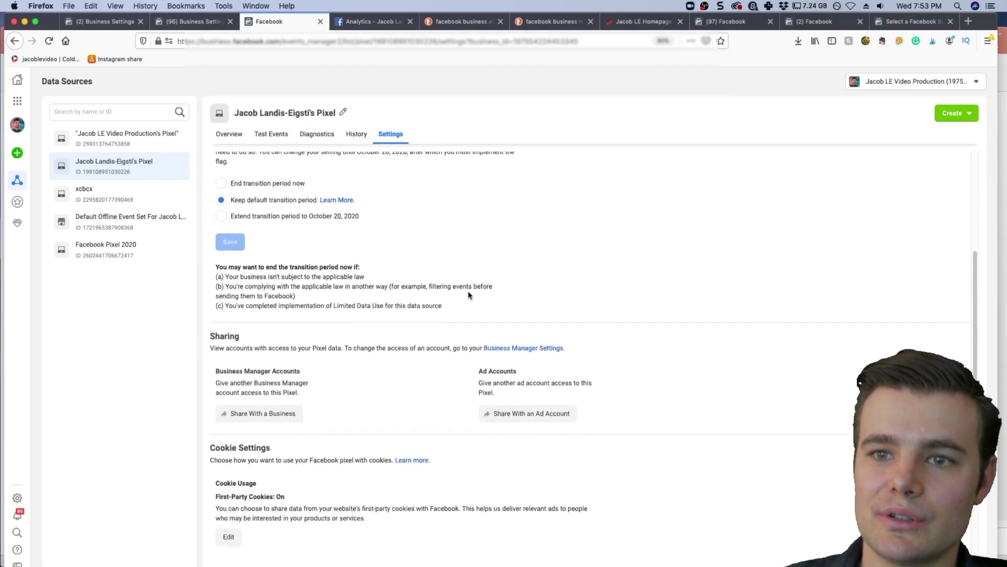
scroll(367, 224, "down", 3)
scroll(367, 224, "down", 2)
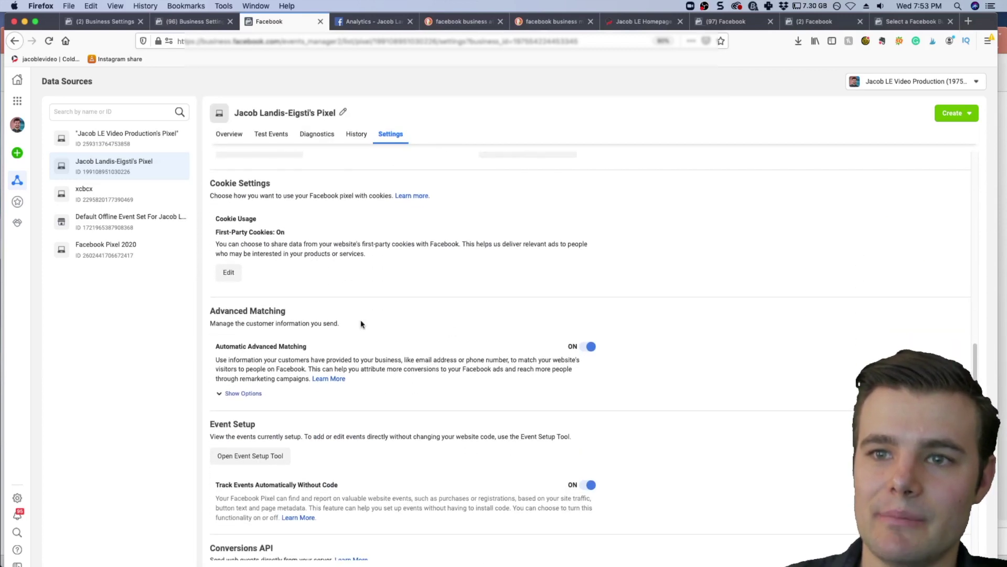
scroll(684, 412, "down", 2)
scroll(653, 383, "down", 1)
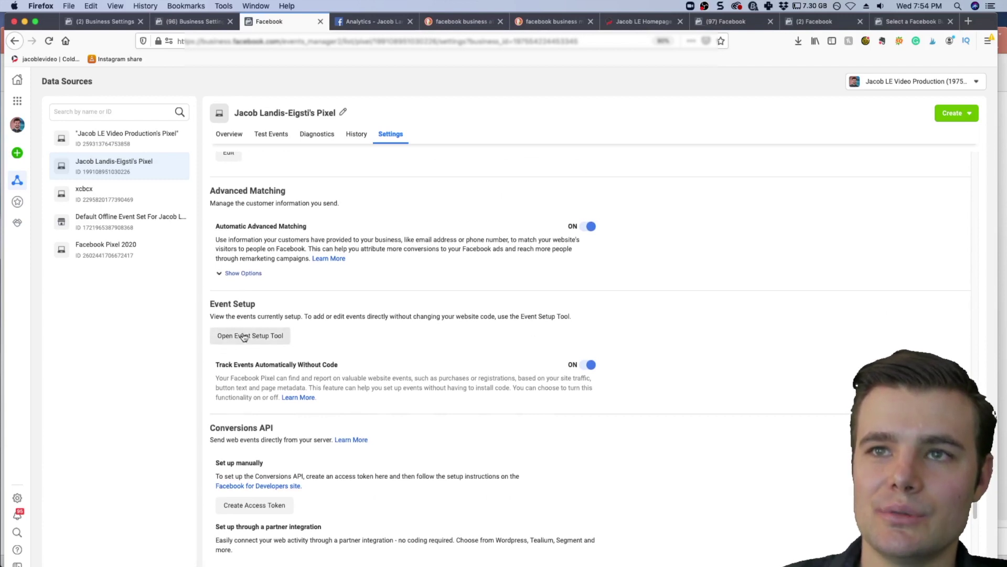
Launch the Event Setup Tool from the pixel's overview and open jacob-le.com in it
left_click(224, 133)
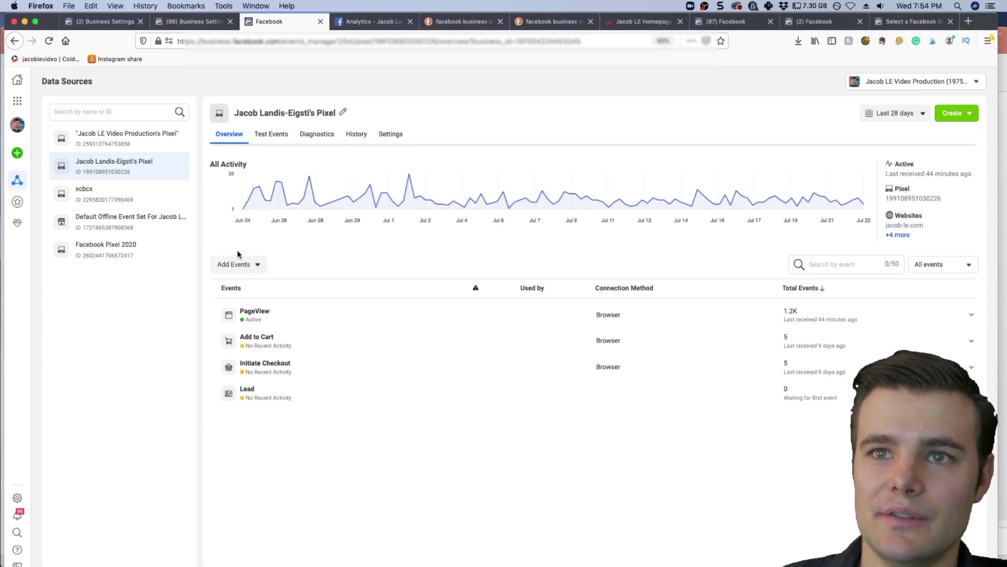
left_click(237, 265)
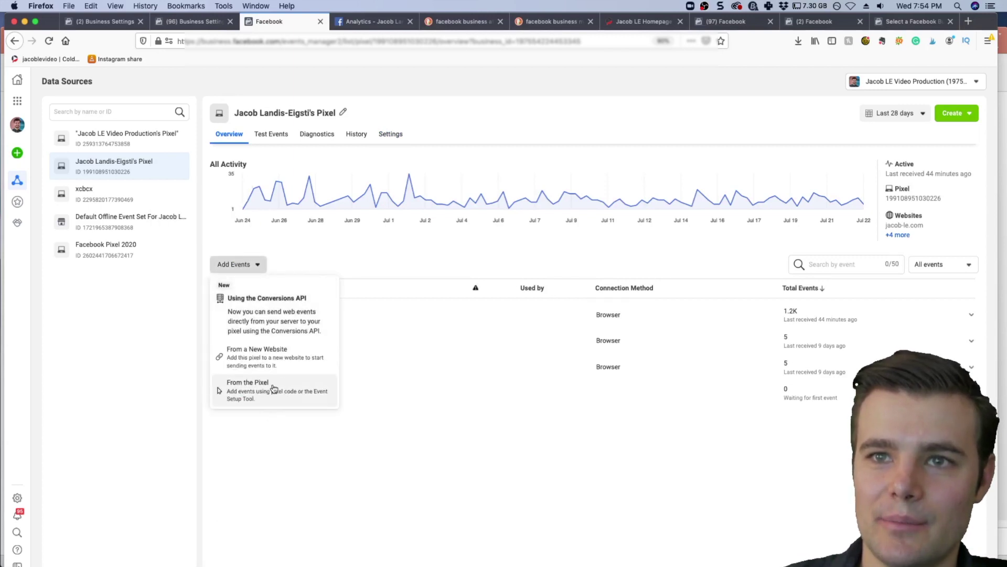
left_click(254, 384)
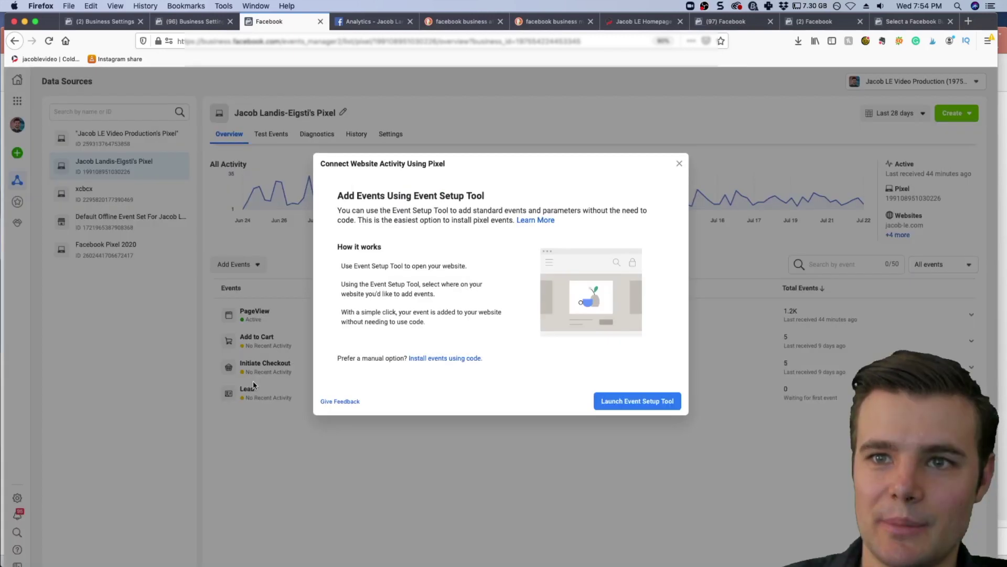
left_click(609, 400)
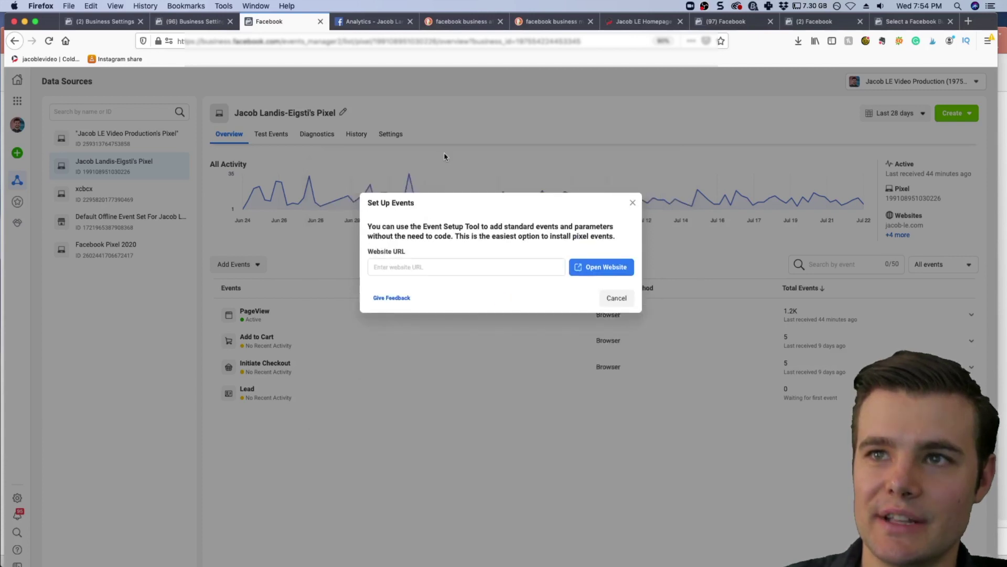
left_click(421, 266)
type("htt")
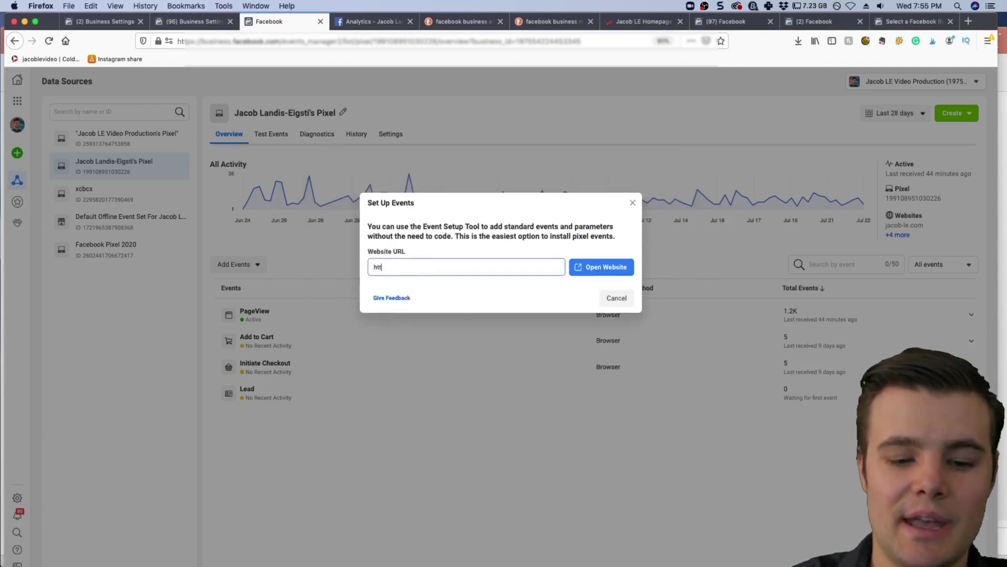
type("ps://jacob")
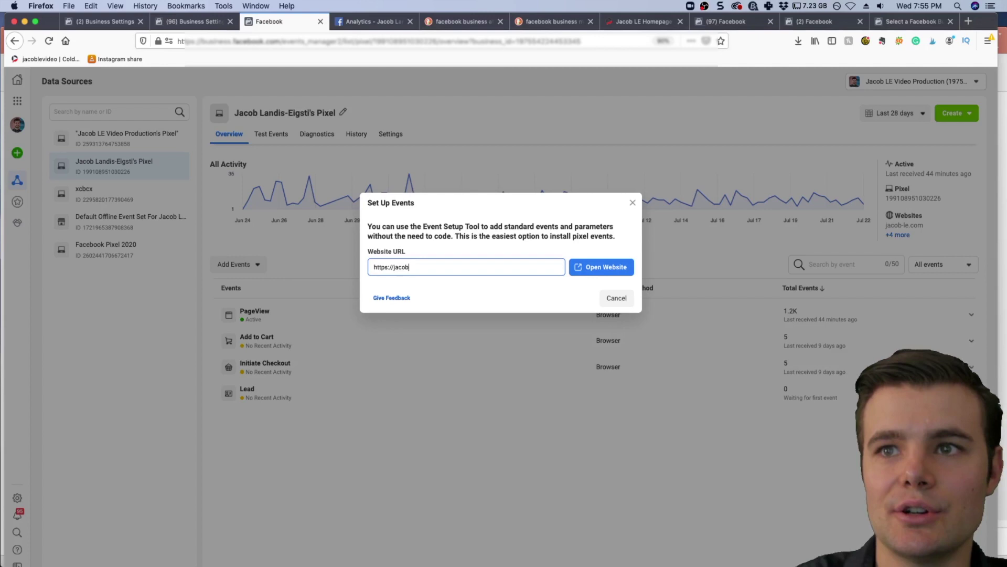
type("-;e")
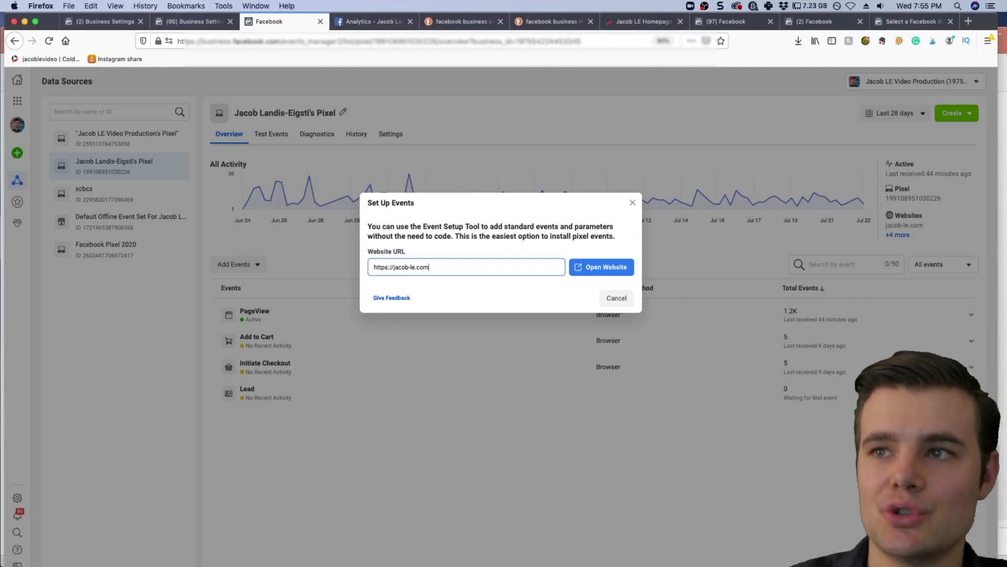
left_click(594, 267)
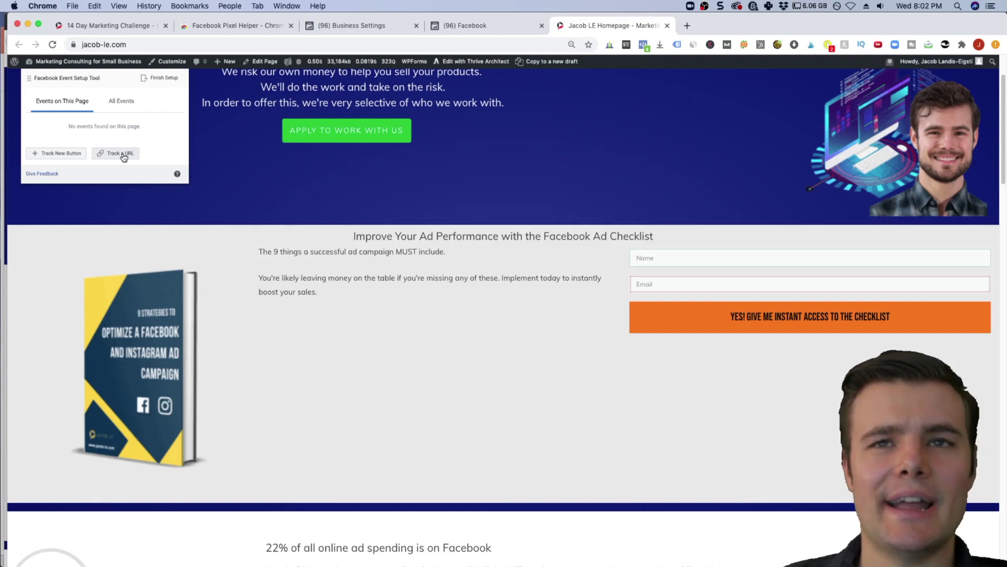
Tag the homepage checklist signup button as a Lead event, then click the form's Name field
left_click(50, 152)
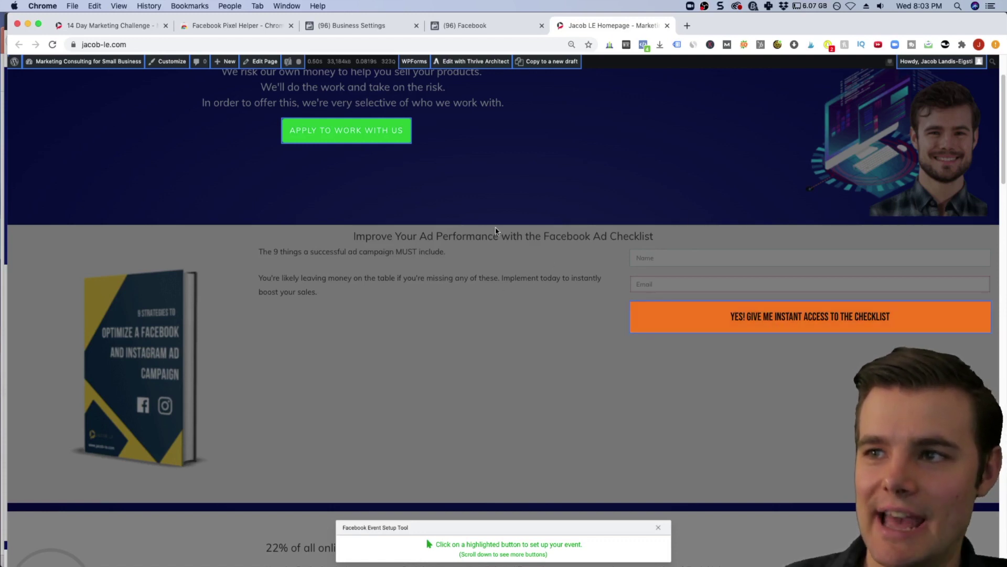
left_click(692, 316)
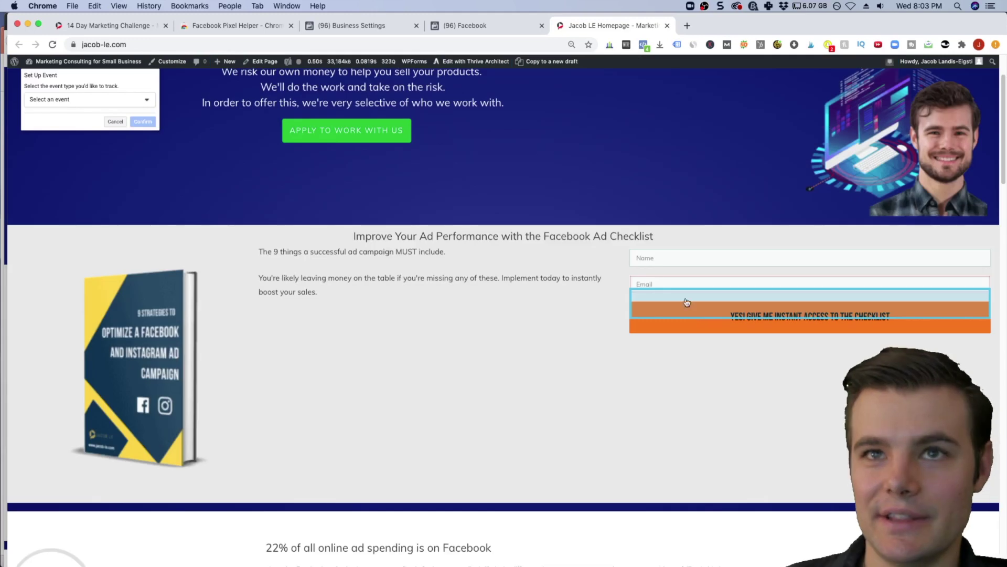
left_click(68, 102)
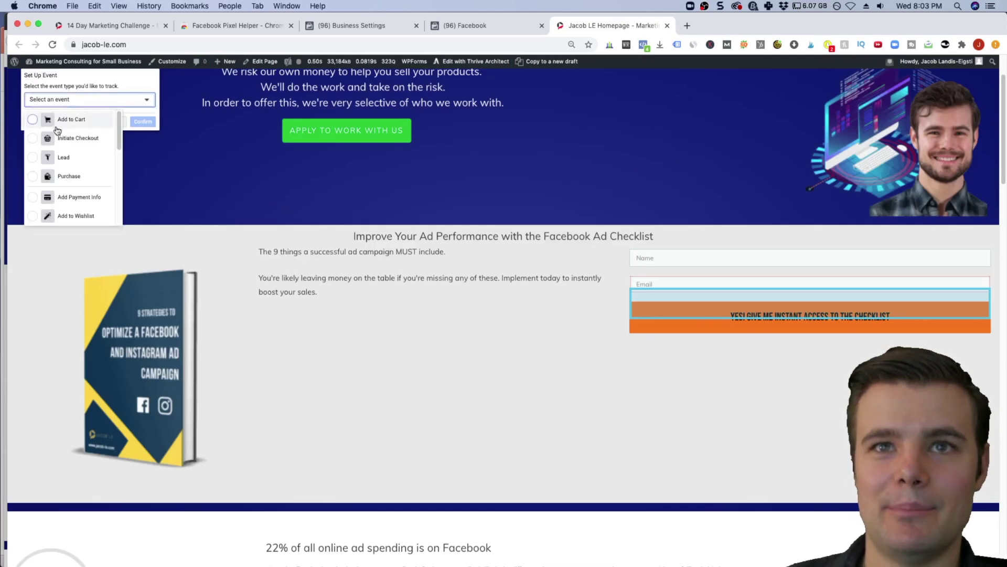
left_click(32, 157)
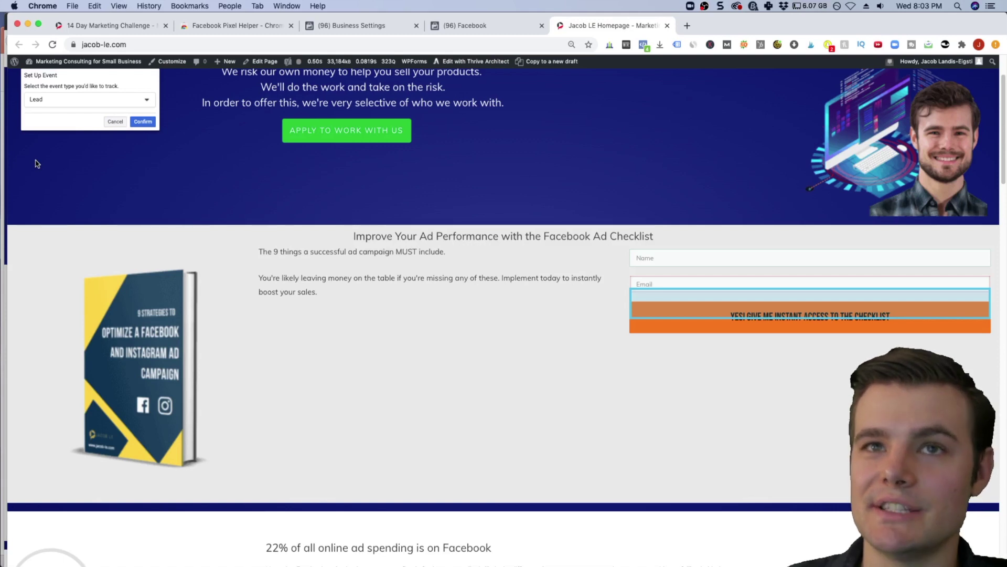
left_click(108, 124)
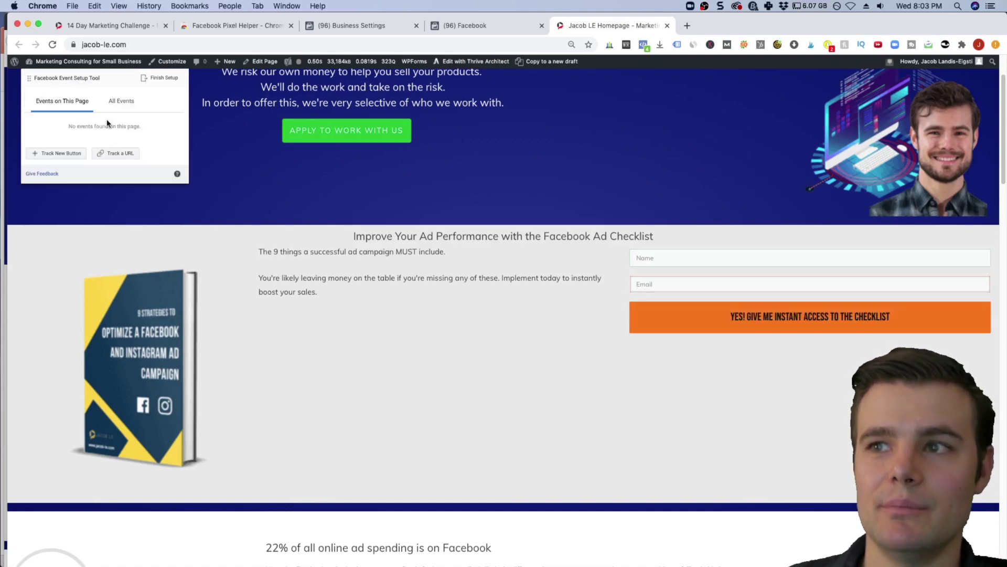
left_click(666, 255)
Submit the empty checklist signup form and start a URL-based event for the homepage
left_click(553, 335)
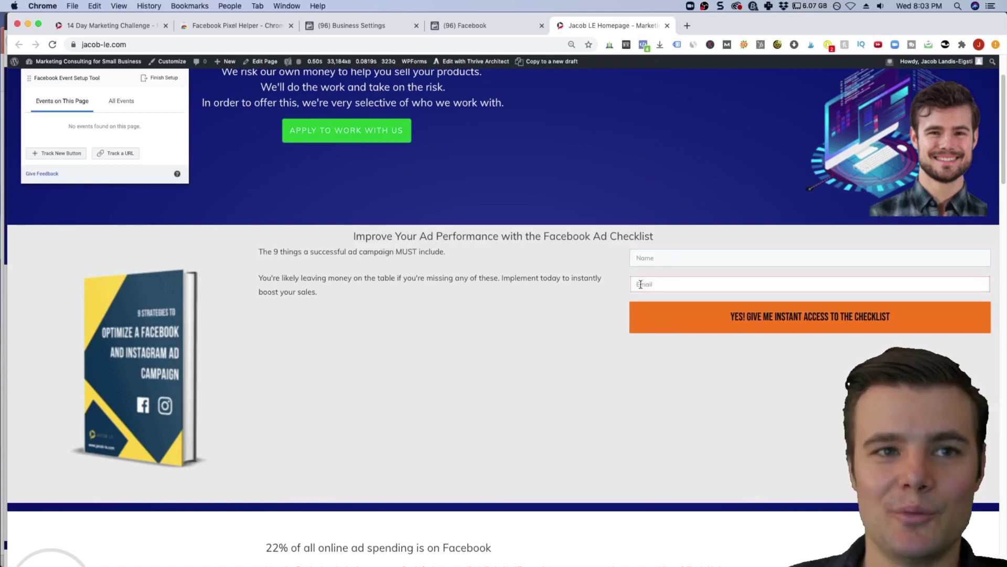
left_click(679, 319)
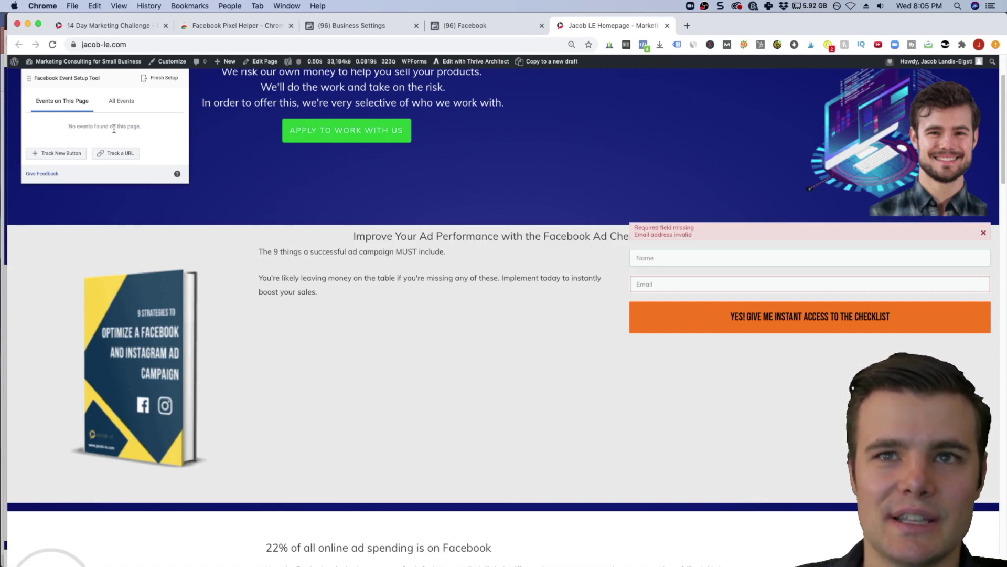
left_click(126, 154)
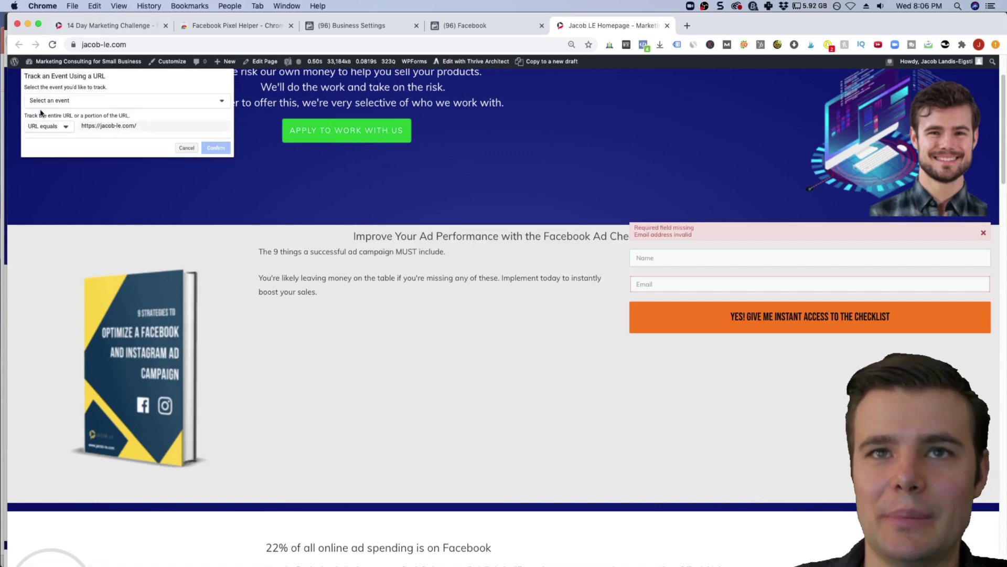
Try Initiate Checkout and then Purchase as URL events, cancelling both unsaved
left_click(73, 99)
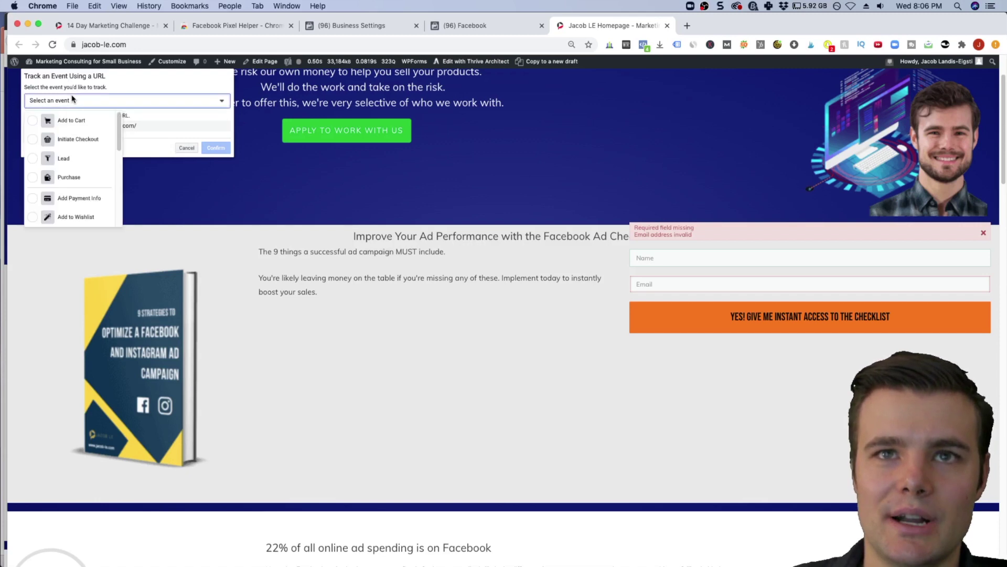
left_click(64, 139)
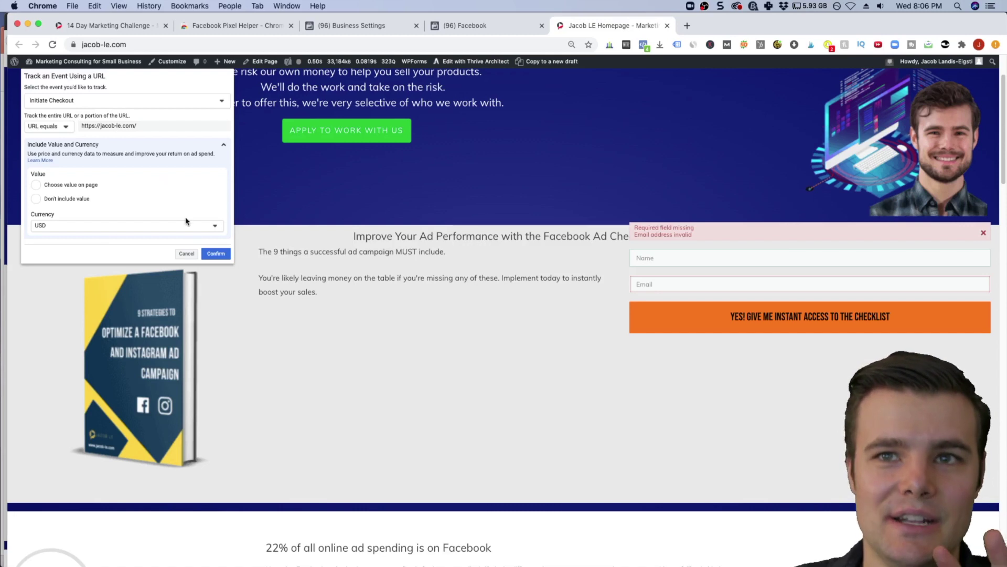
left_click(187, 254)
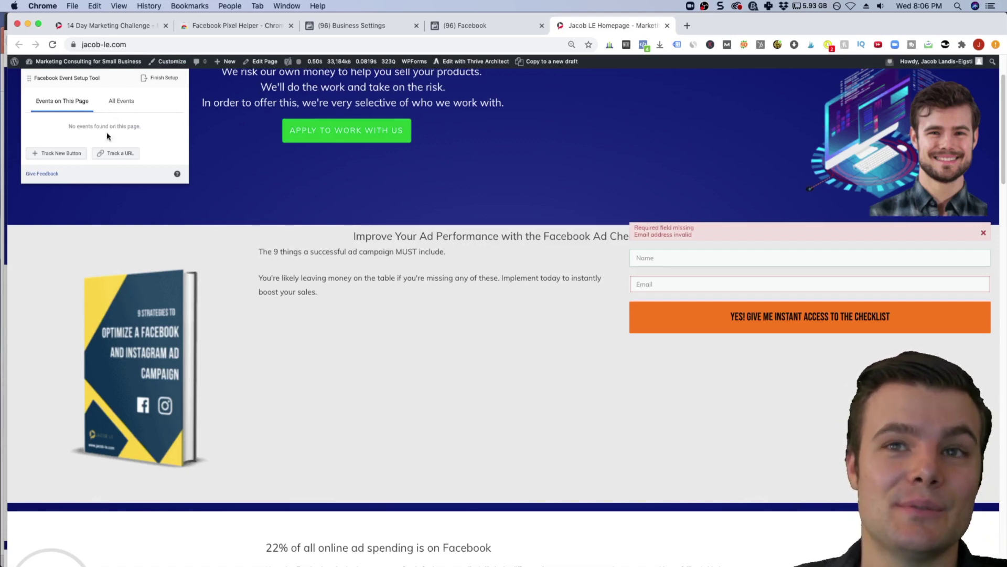
left_click(110, 153)
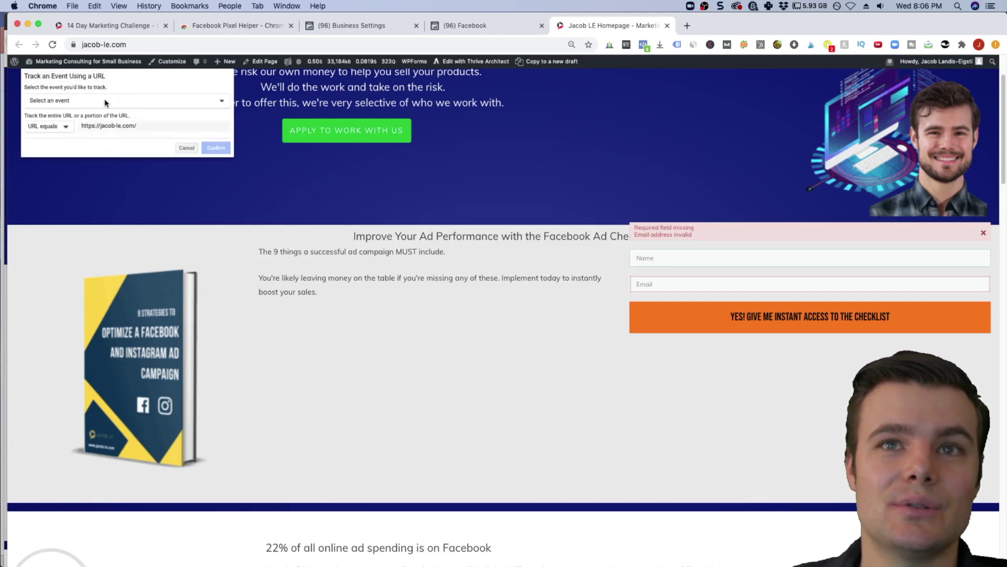
left_click(105, 99)
left_click(68, 177)
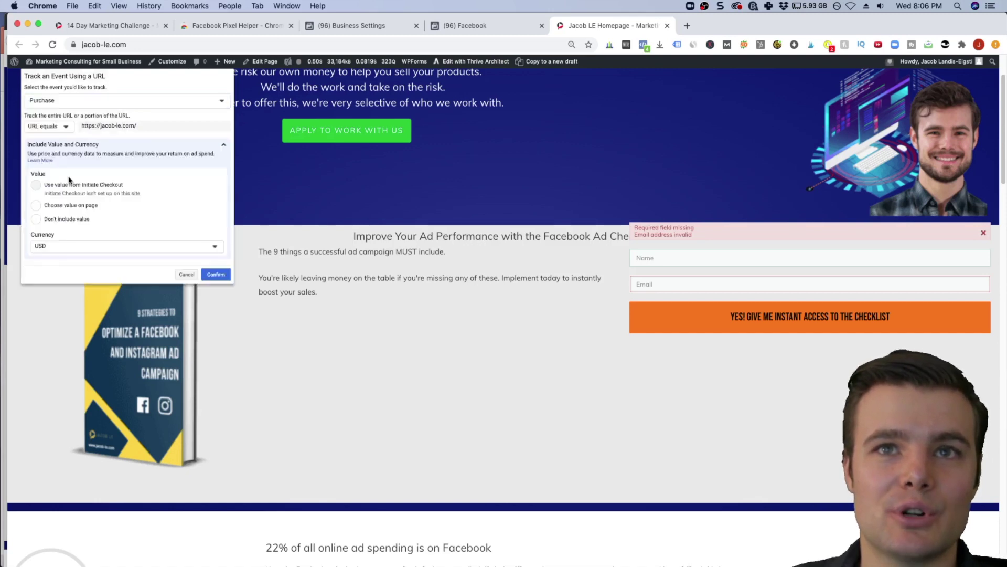
mouse_move(228, 61)
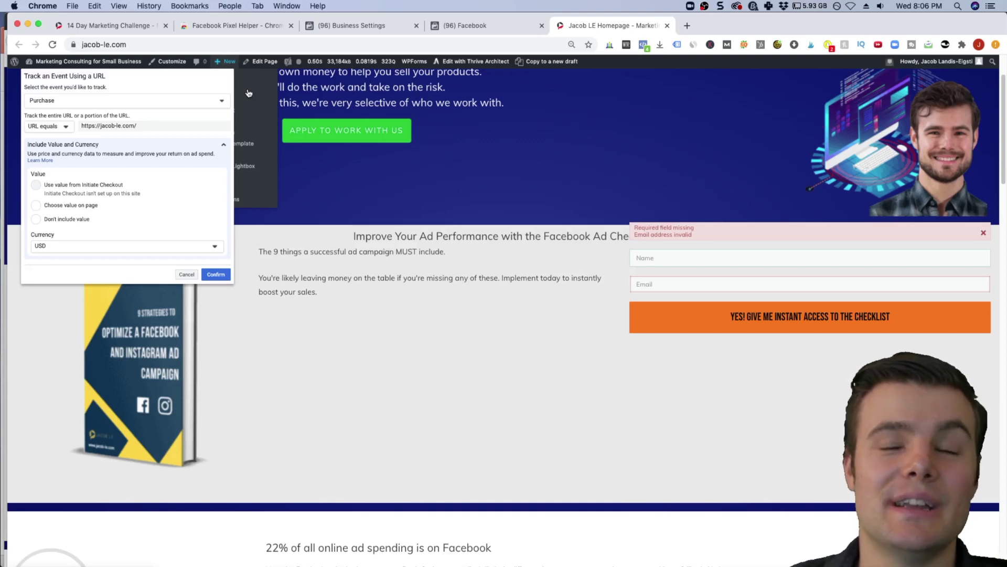
left_click(186, 275)
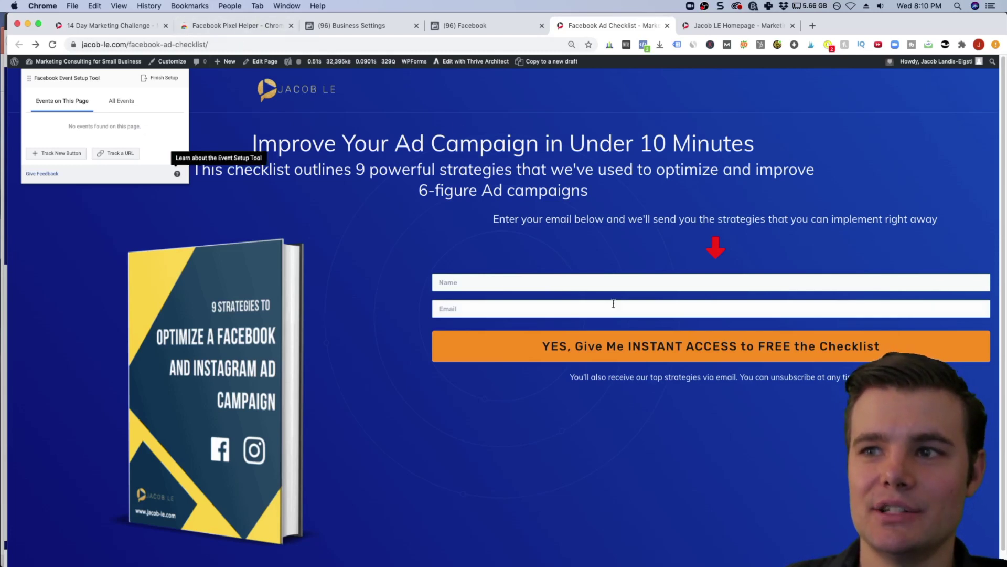
Reopen jacob-le.com in the Event Setup Tool and review the events already tracked
left_click(471, 25)
left_click(618, 266)
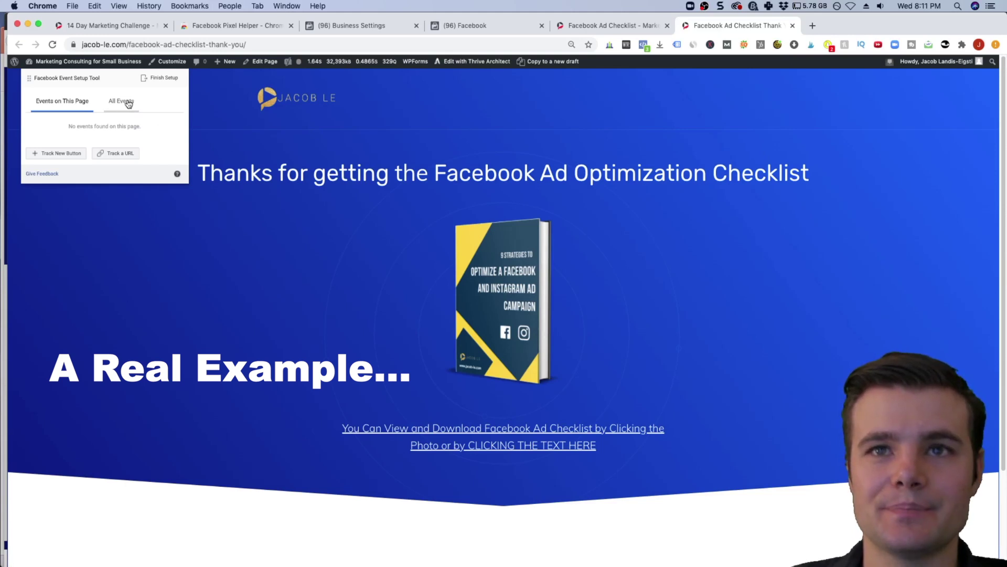
left_click(128, 103)
left_click(82, 100)
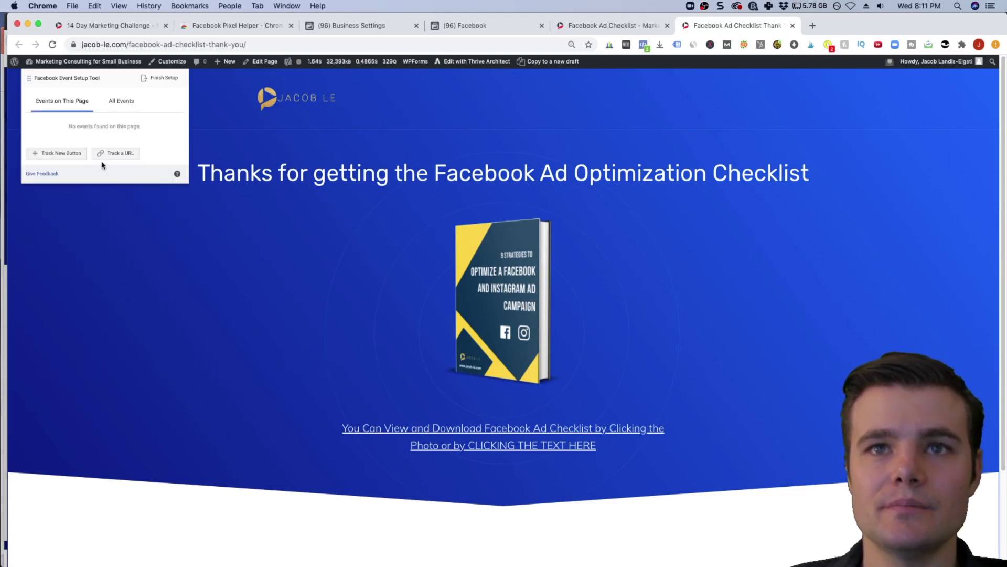
Save a Lead event for the checklist thank-you page URL and finish setup
left_click(118, 153)
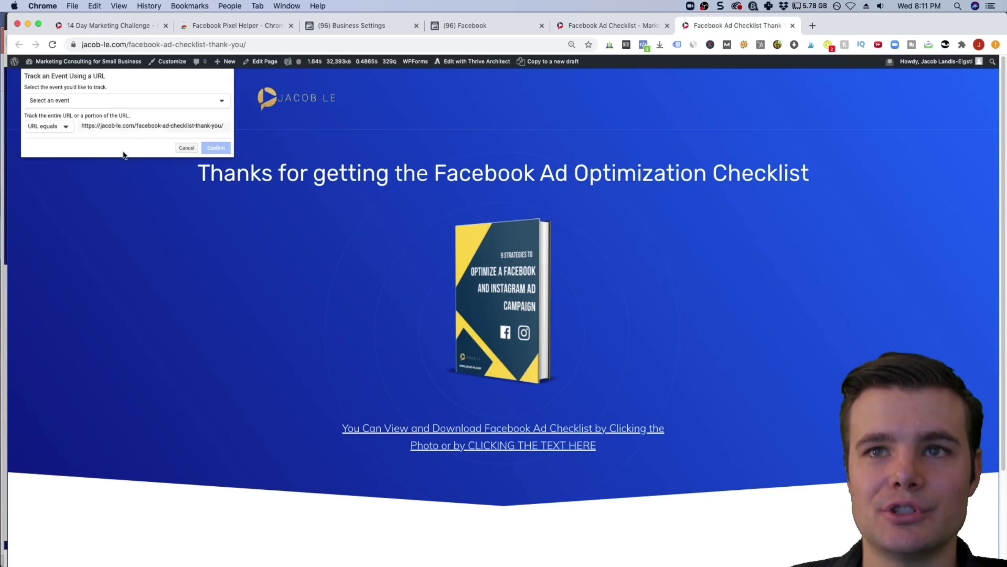
left_click(151, 102)
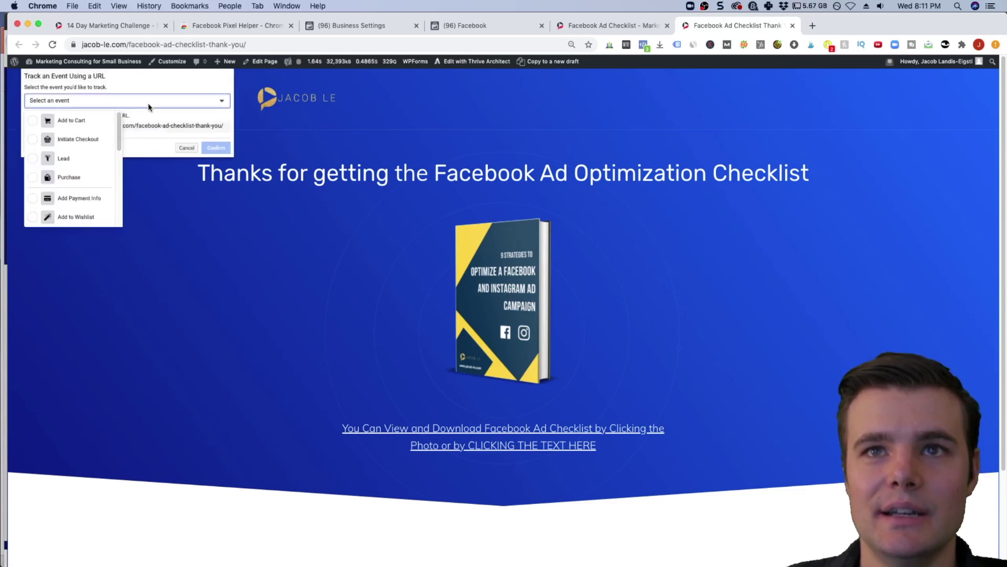
left_click(82, 159)
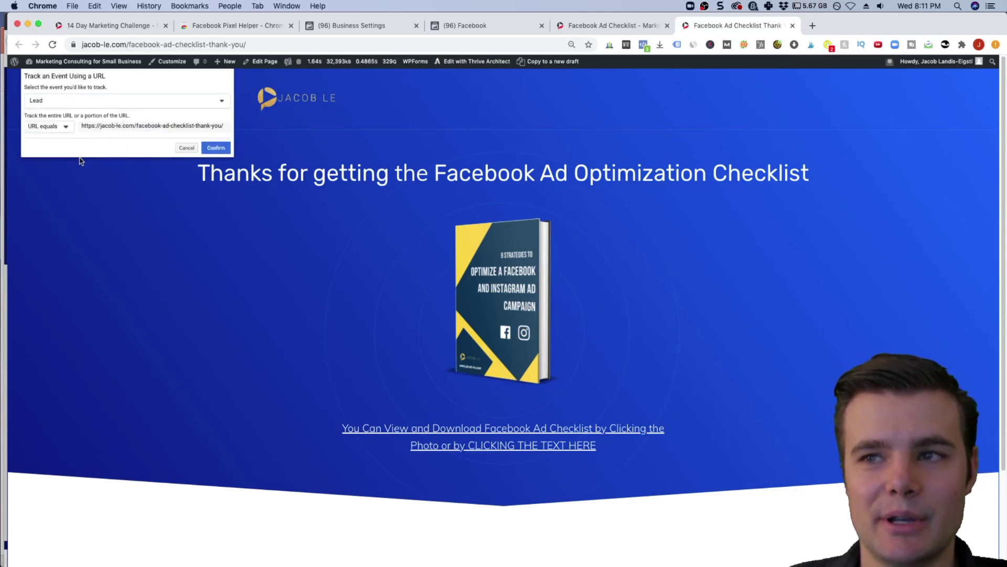
left_click(218, 147)
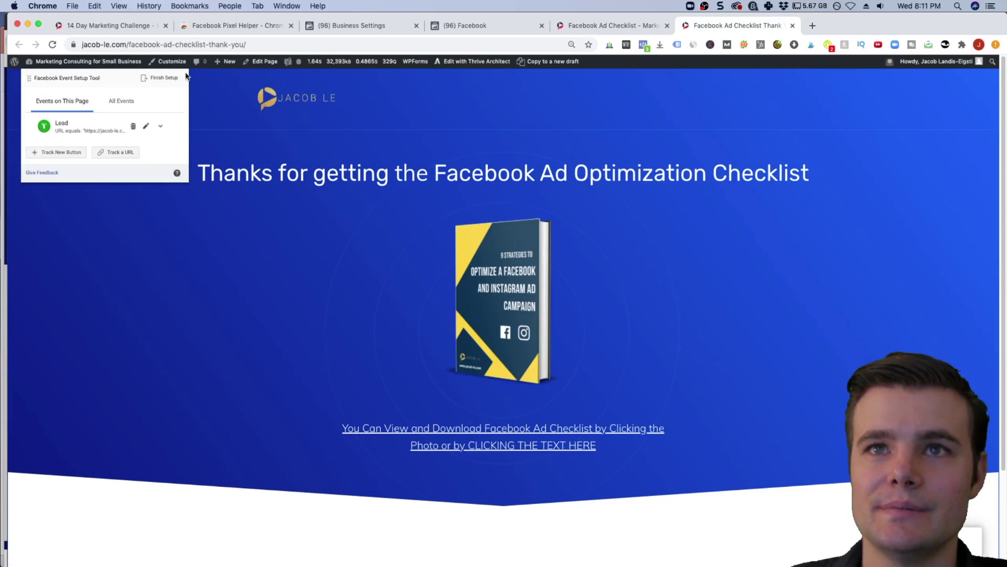
left_click(160, 80)
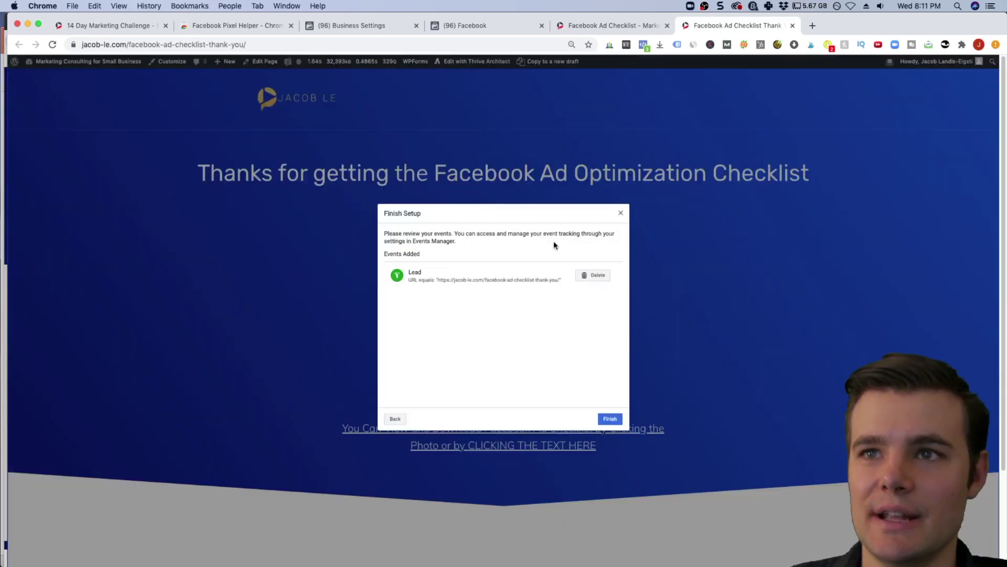
left_click(605, 419)
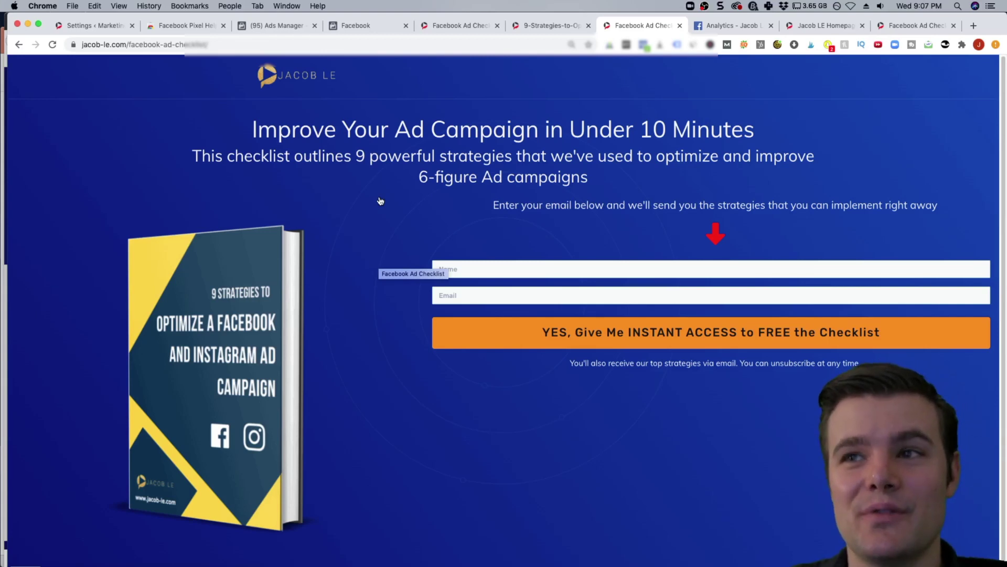
Scroll through the pages of the 9 Strategies checklist PDF in Chrome
left_click(551, 25)
scroll(471, 153, "down", 8)
scroll(471, 153, "up", 10)
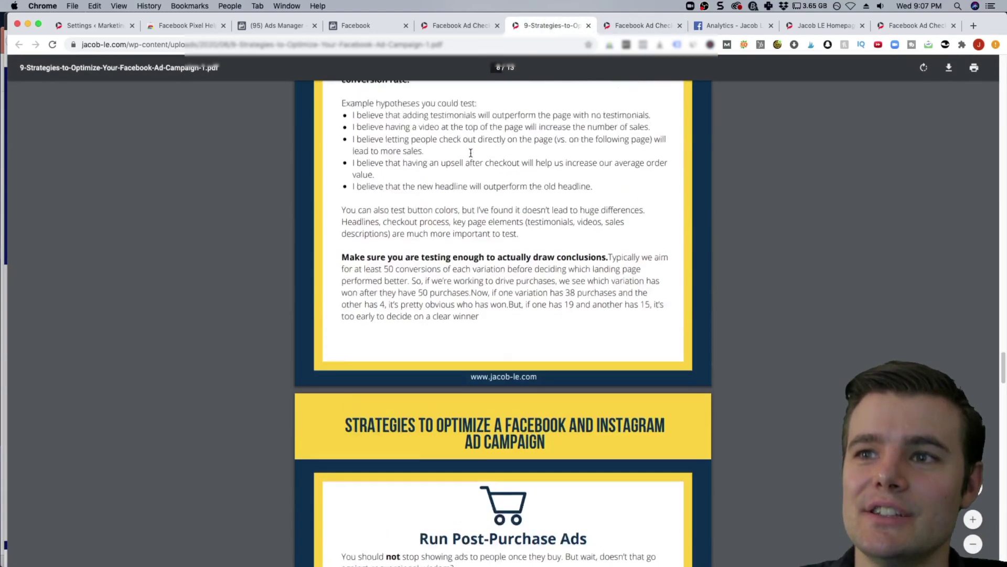
scroll(470, 152, "down", 15)
scroll(471, 152, "up", 5)
scroll(471, 153, "up", 5)
scroll(471, 153, "up", 2)
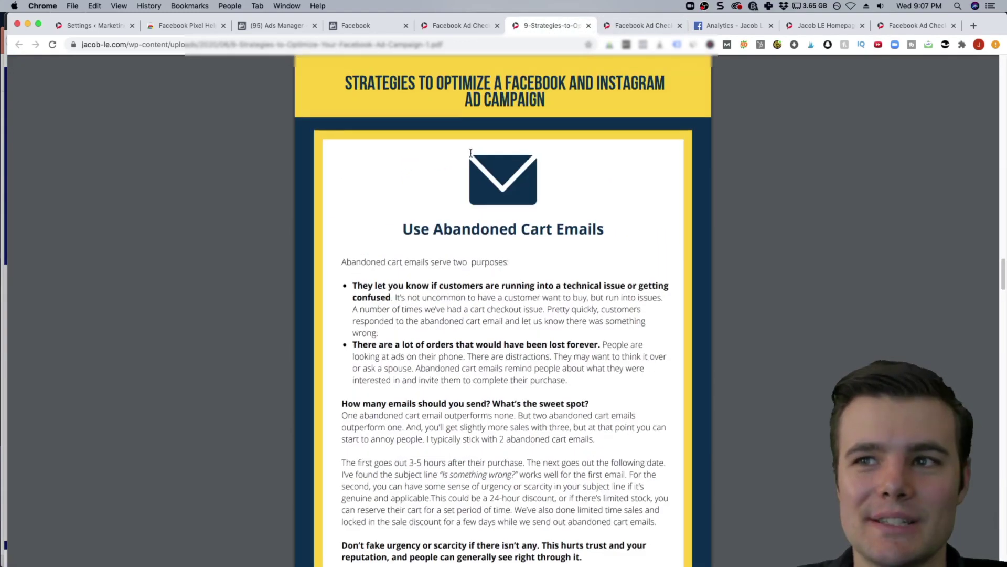
scroll(471, 153, "up", 10)
scroll(470, 152, "up", 2)
scroll(471, 153, "up", 5)
scroll(471, 153, "up", 5)
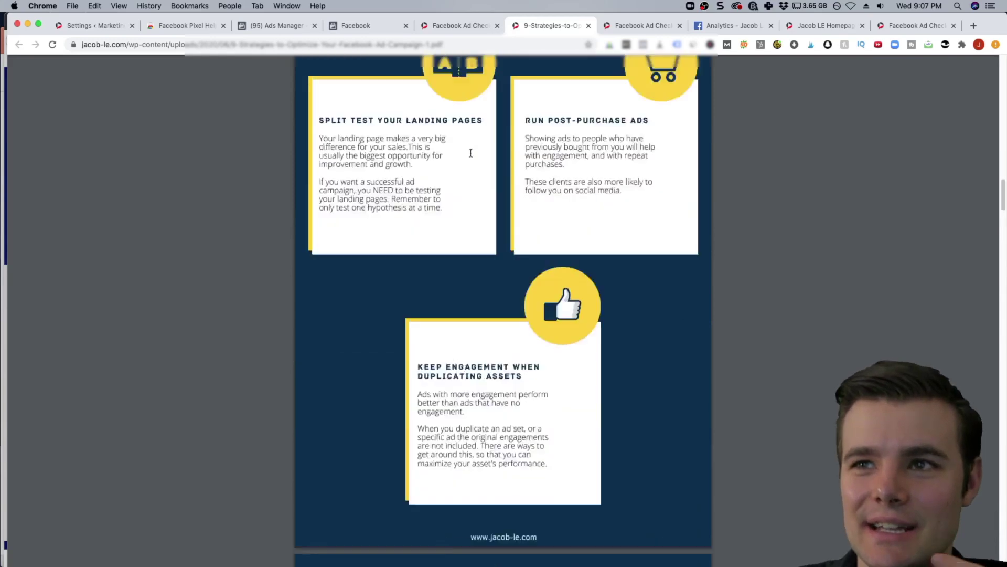
scroll(470, 152, "up", 5)
scroll(471, 152, "up", 1)
scroll(471, 153, "up", 5)
scroll(471, 153, "up", 10)
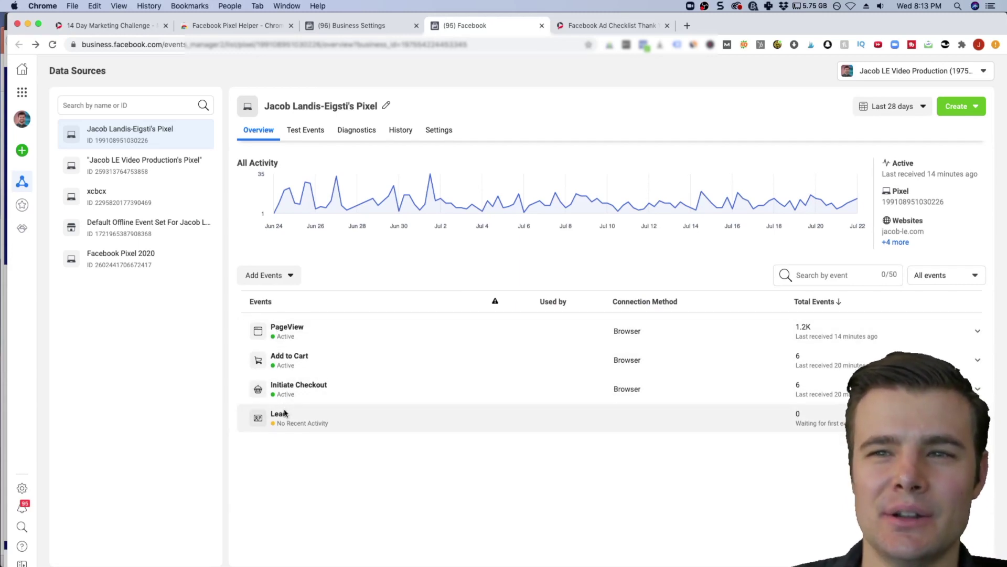
Enter the checklist thank-you page URL in Test Events for the Lead event
left_click(284, 413)
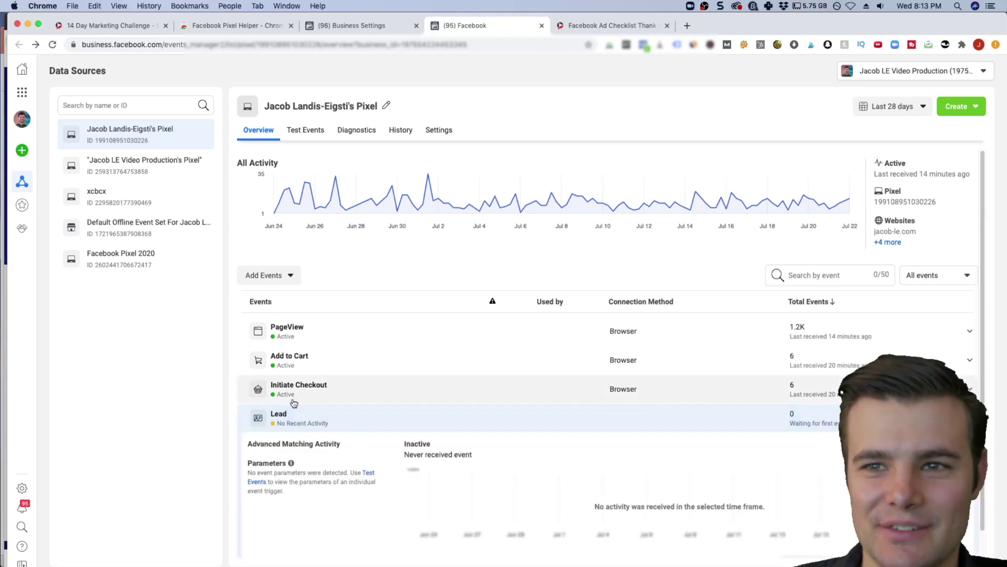
left_click(367, 475)
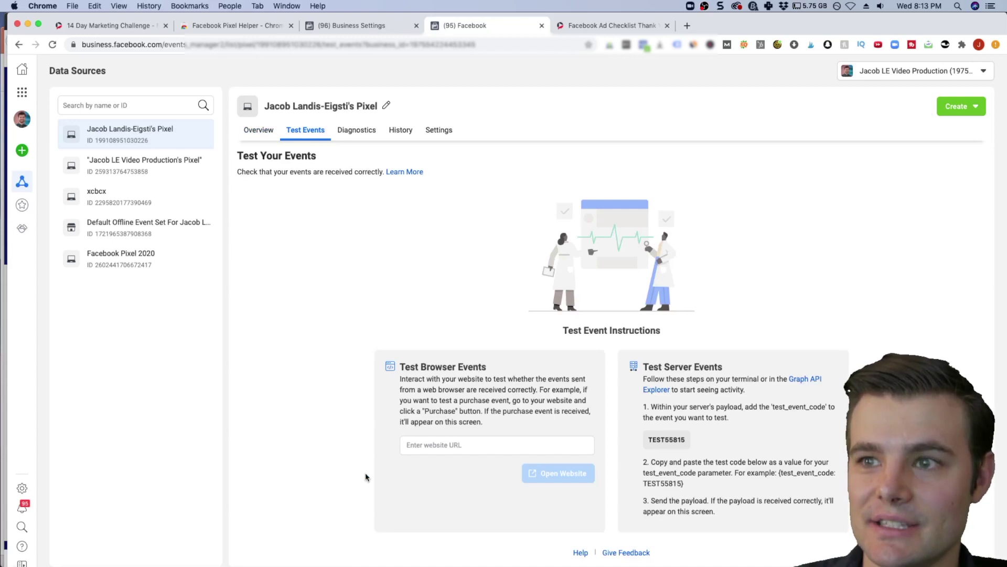
left_click(425, 447)
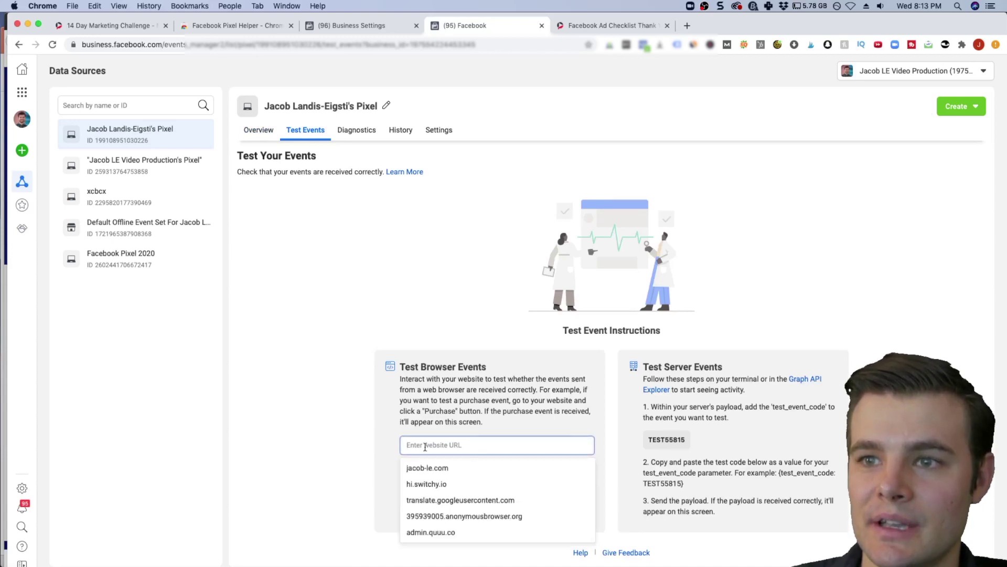
type("https://jacob-le.com/facebook-ad-checklist-thank-you/")
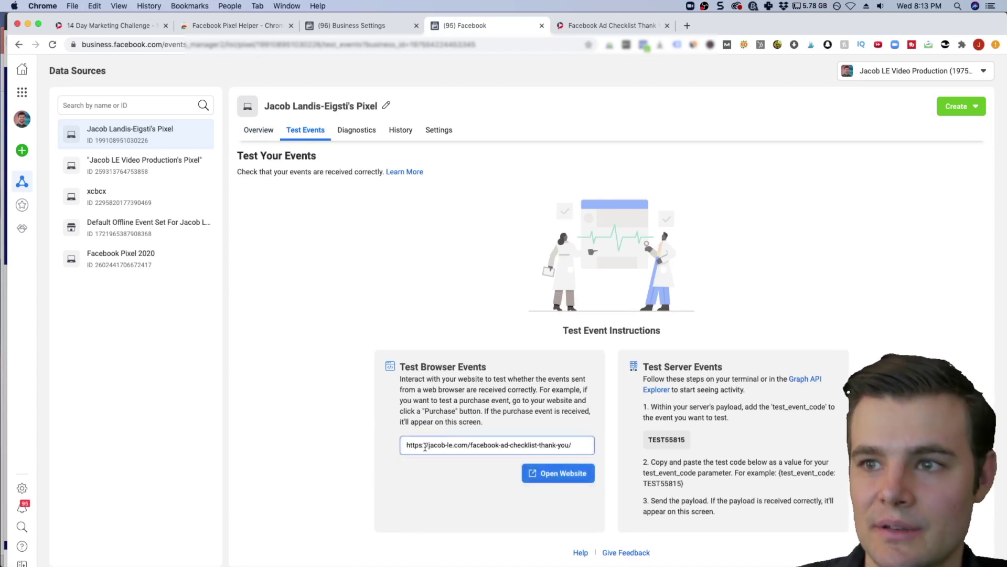
Load the thank-you page and confirm Lead now shows 4 events received
left_click(551, 472)
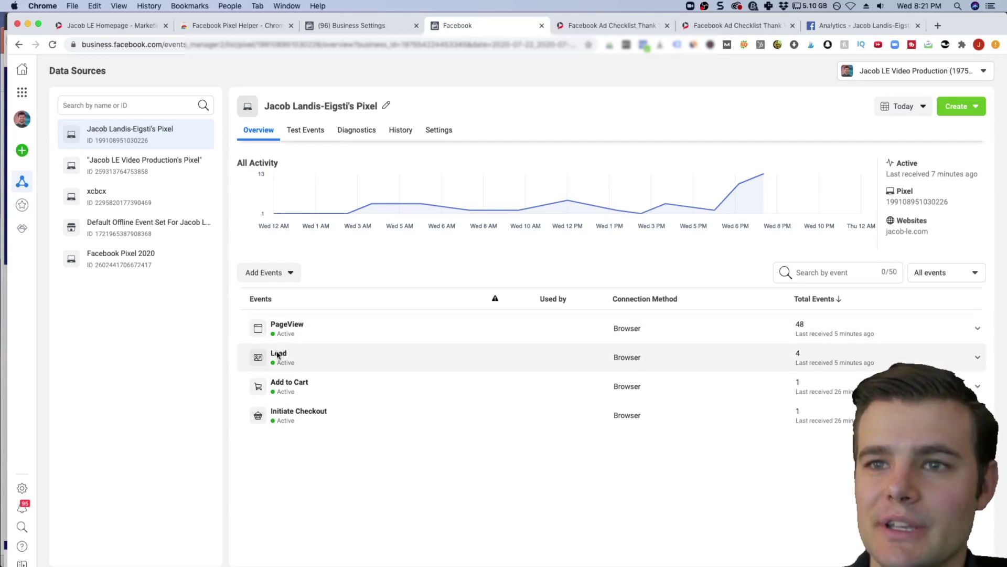
left_click(353, 356)
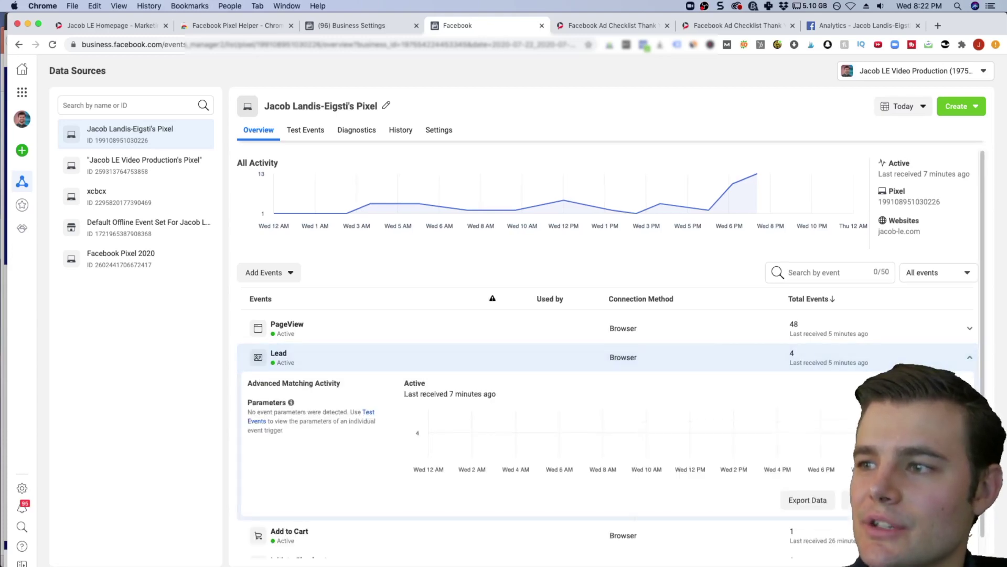
left_click(861, 499)
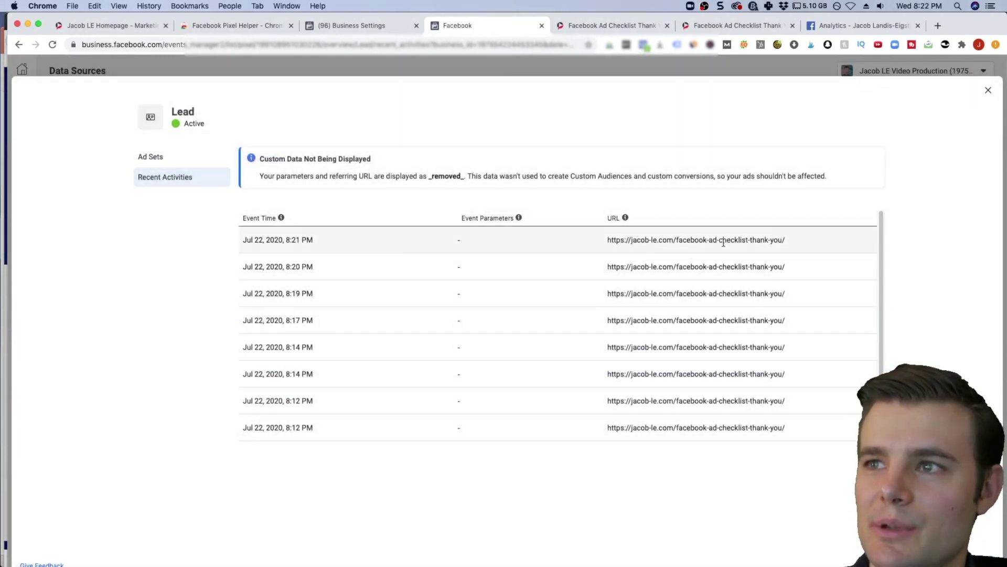
Review the Lead event's Manage Event dialog listing its three triggers, then close it
scroll(664, 346, "down", 1)
scroll(664, 346, "up", 1)
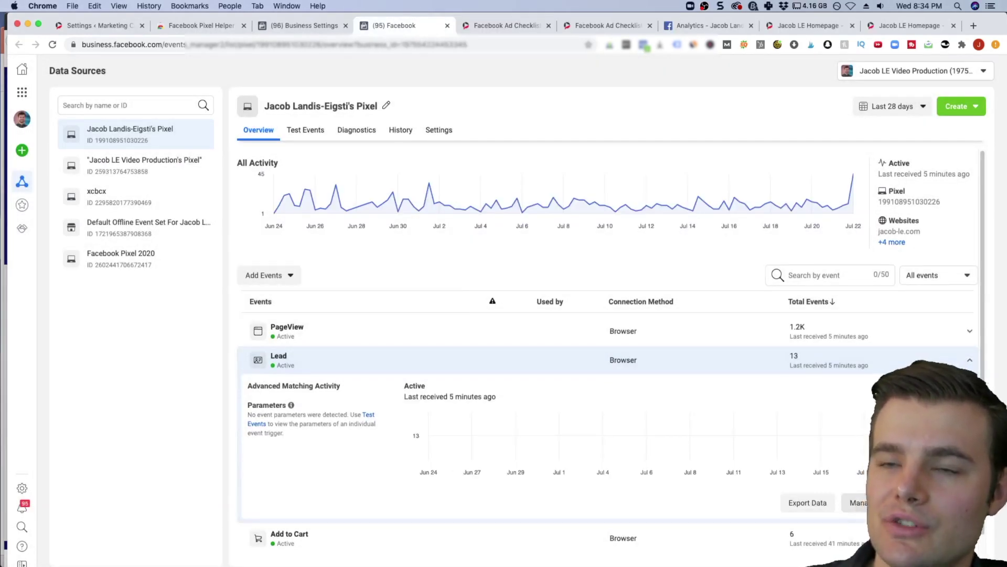
left_click(857, 502)
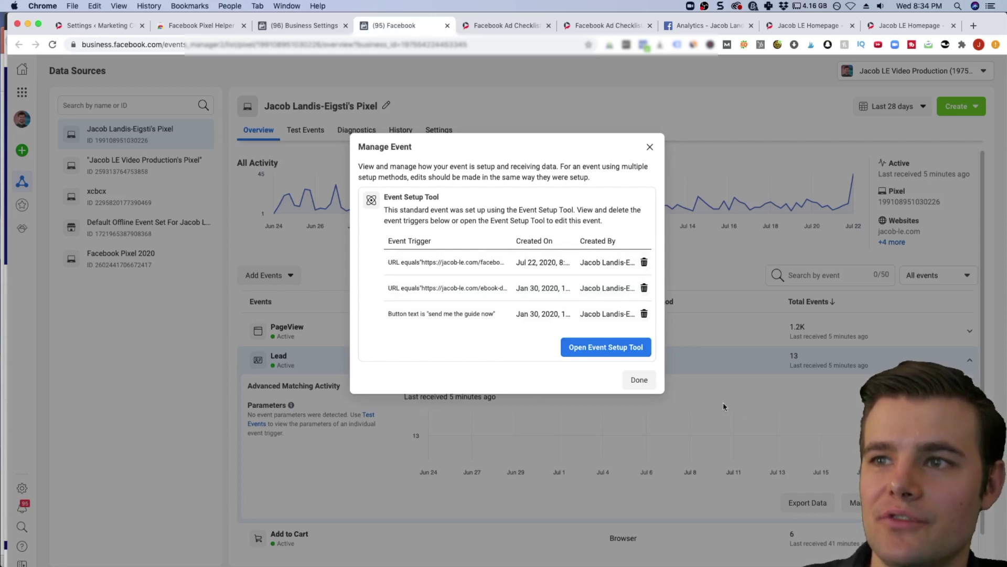
left_click(639, 378)
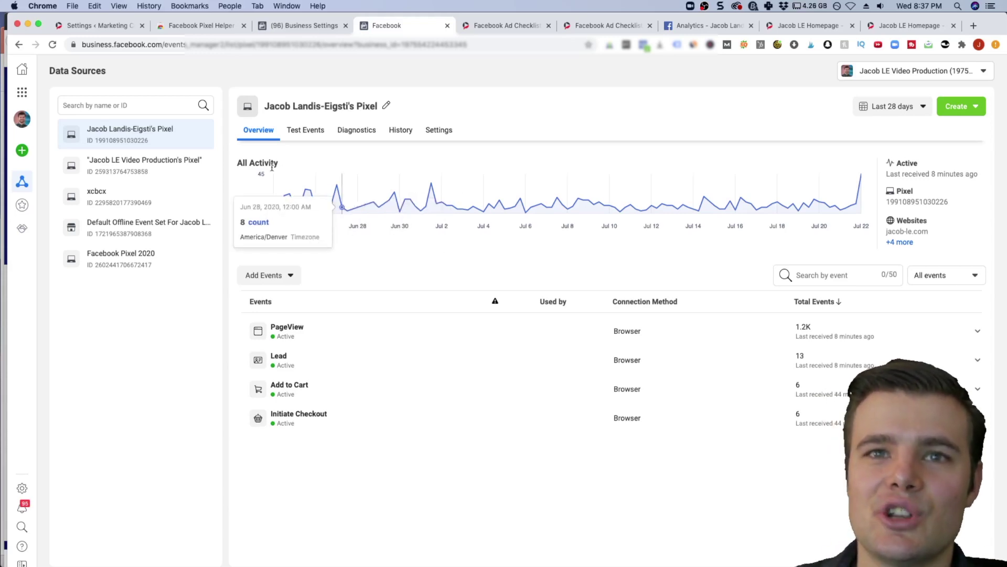
mouse_move(22, 205)
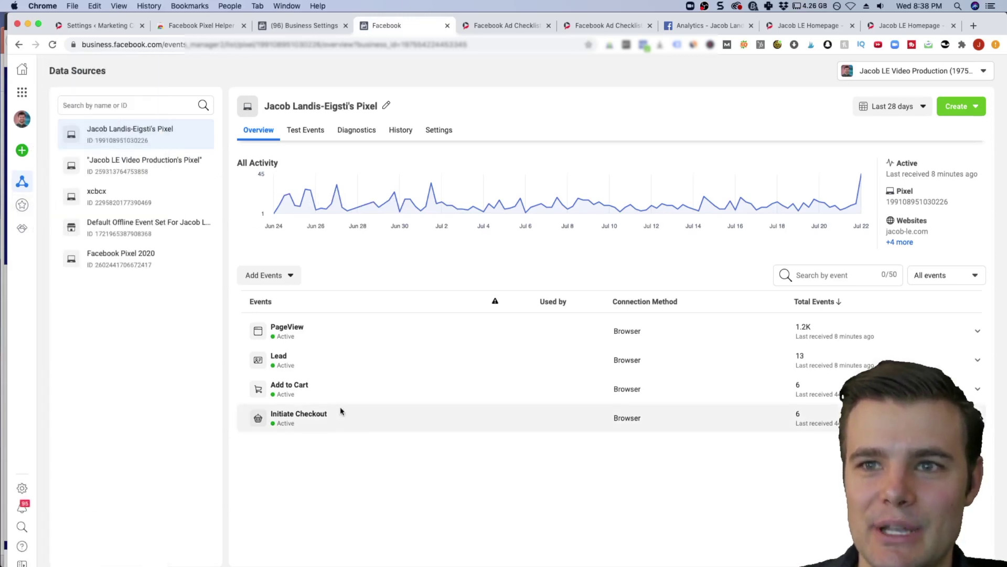
mouse_move(22, 181)
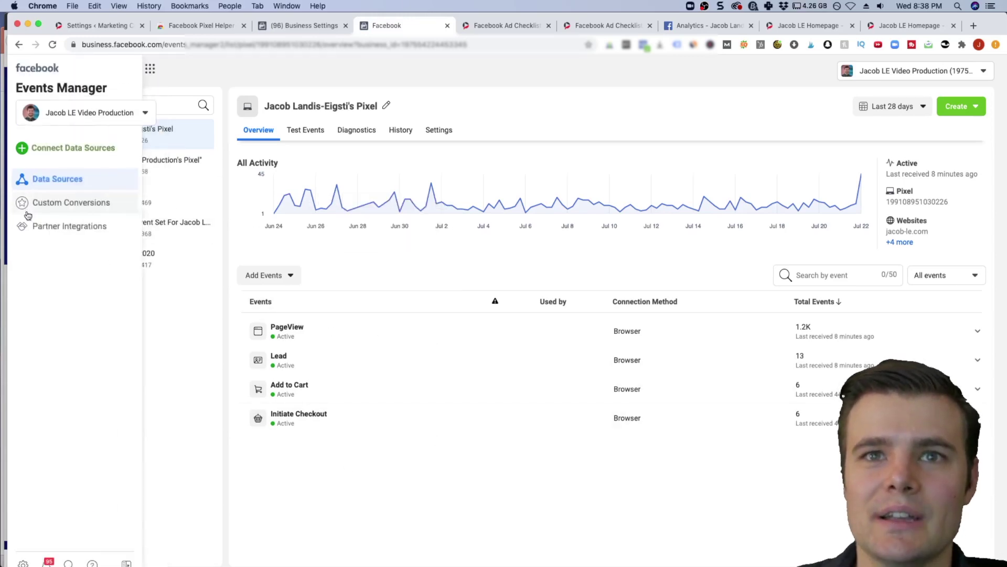
Go to the Custom Conversions list showing the two Rate Card conversions
left_click(34, 206)
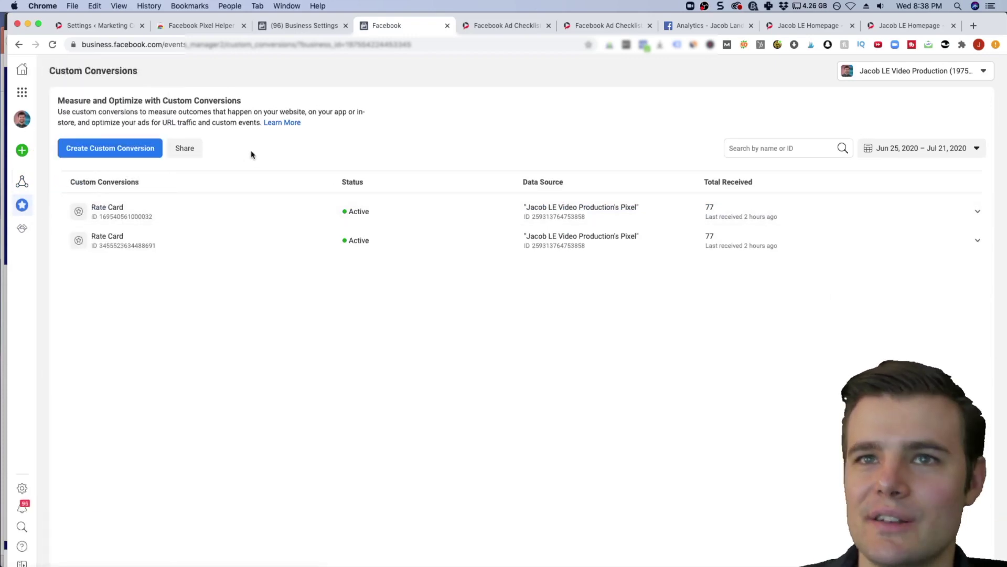
Create custom conversion 'High Ticket' for URLs containing jacob-le.com/facebook-ad-checklist-thank-you
left_click(152, 150)
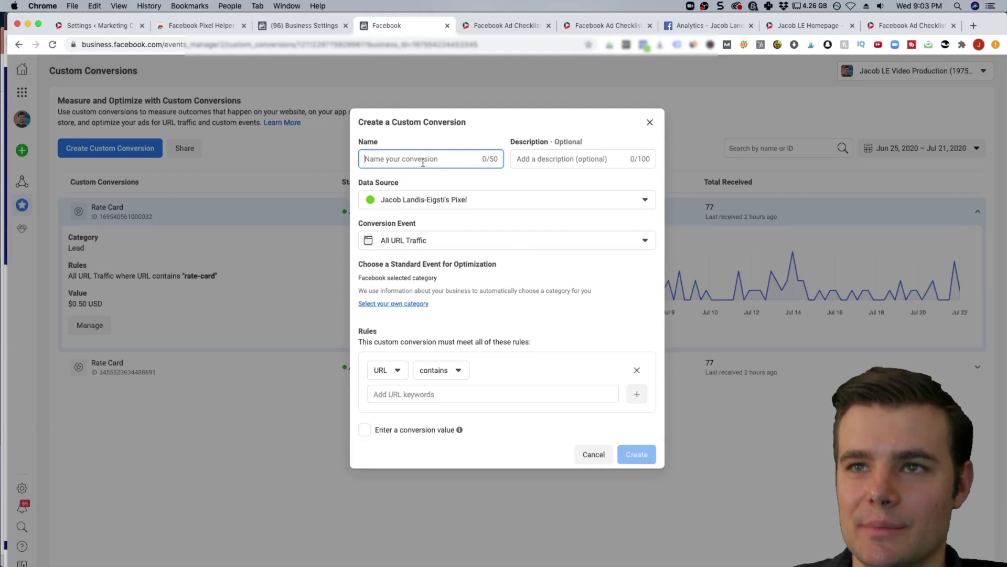
type("High Ticket")
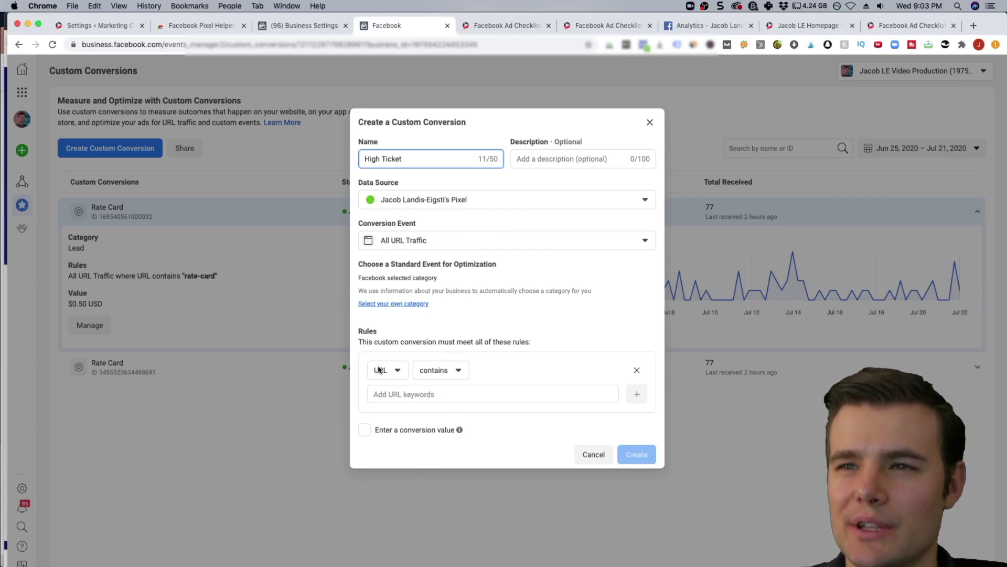
left_click(421, 400)
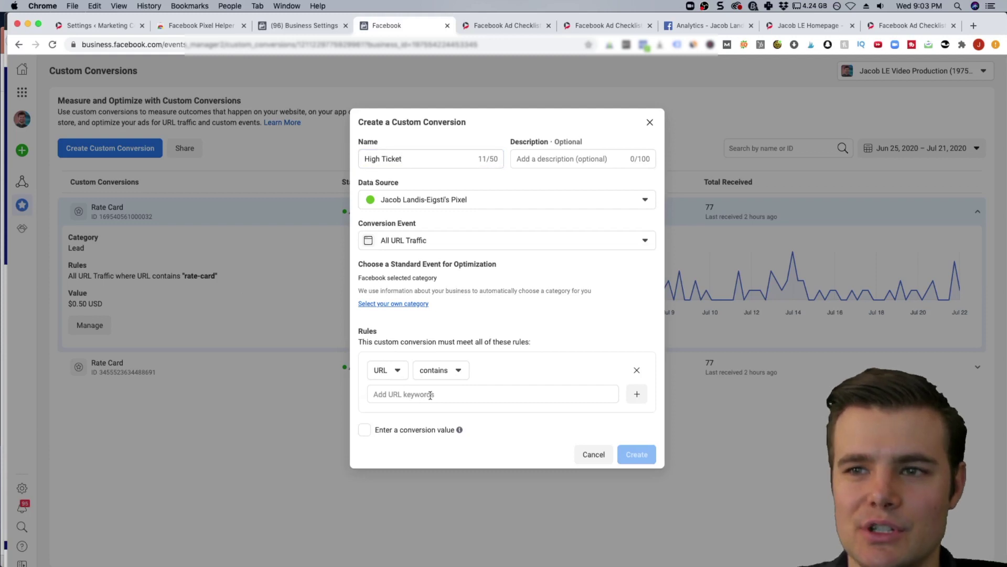
left_click(430, 395)
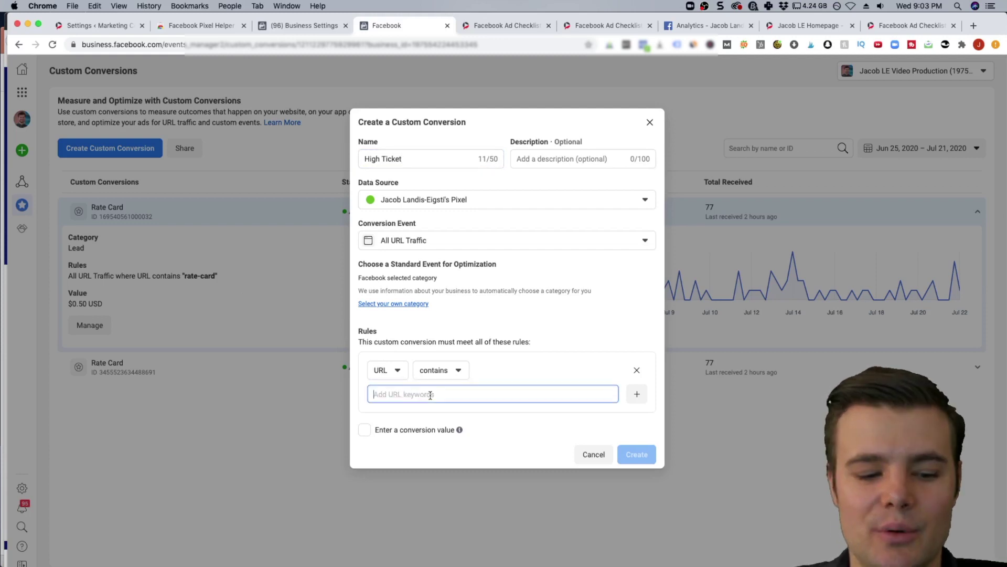
type("jacob-le.com/facebook-ad-checklist-thank-you")
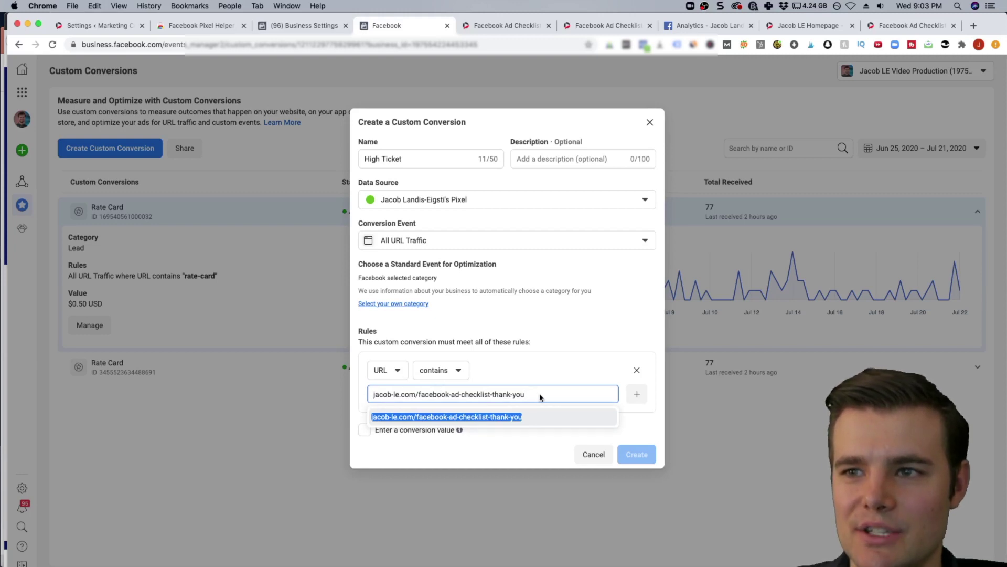
key("Return")
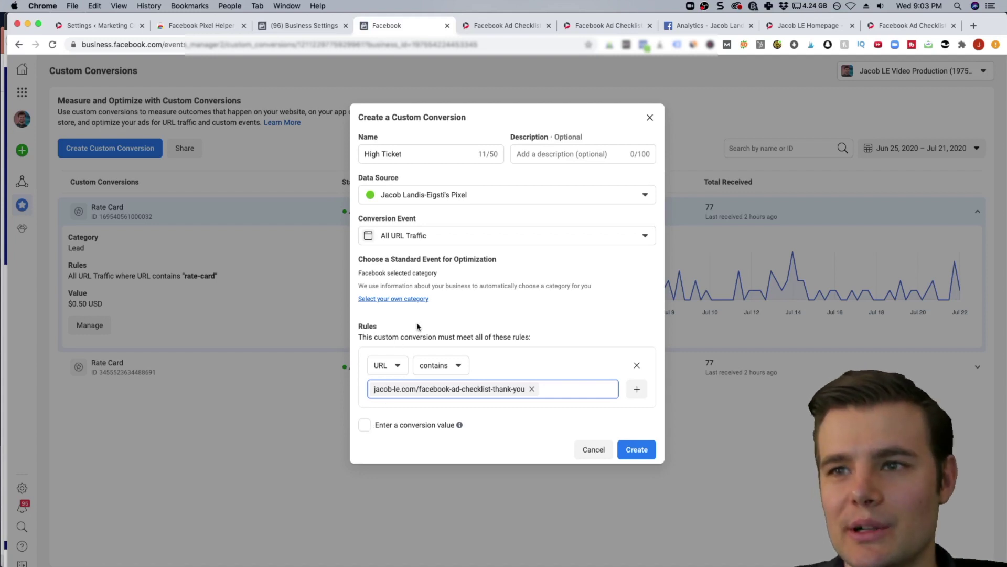
left_click(636, 451)
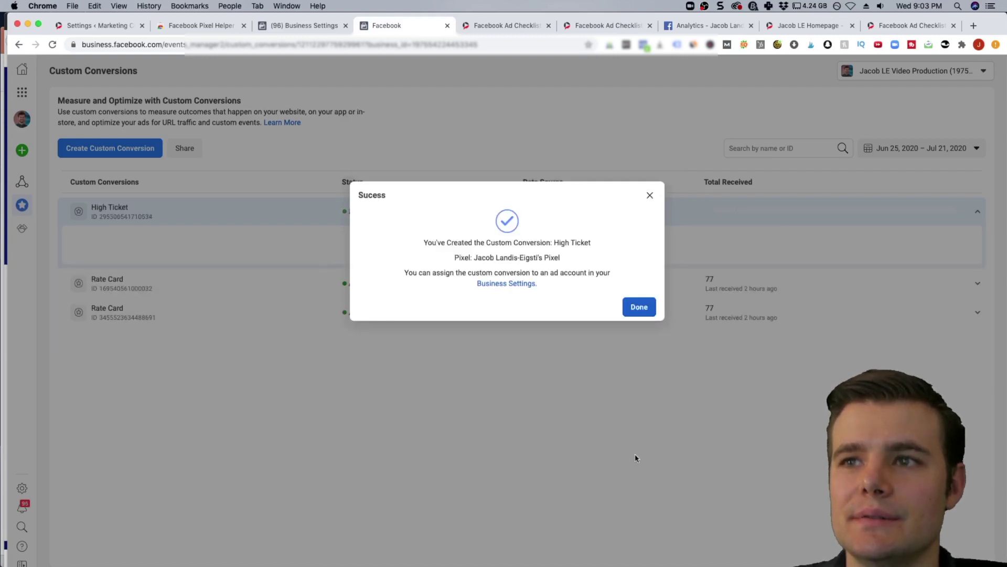
Dismiss the success confirmation and bring up High Ticket's sharing settings
left_click(639, 308)
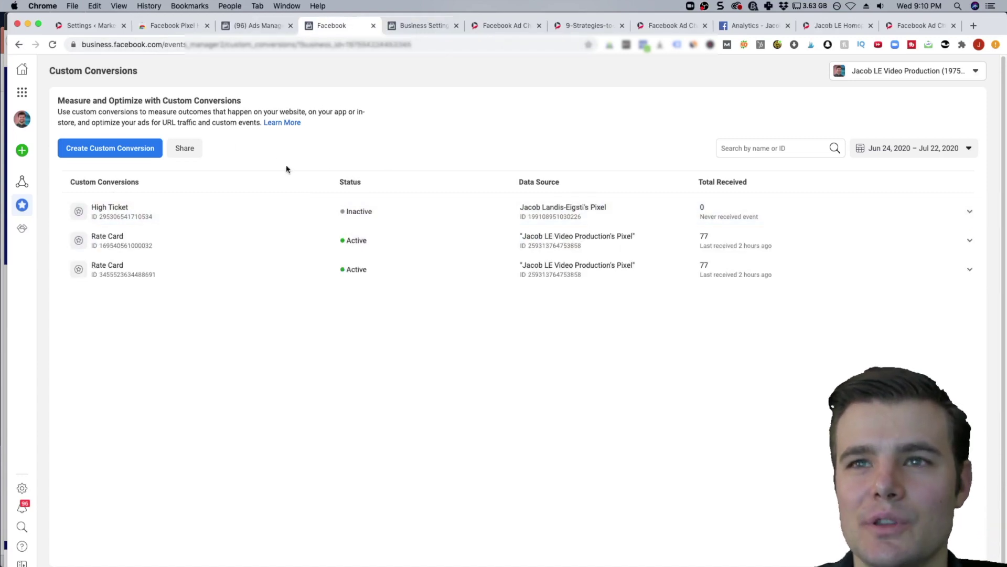
left_click(175, 151)
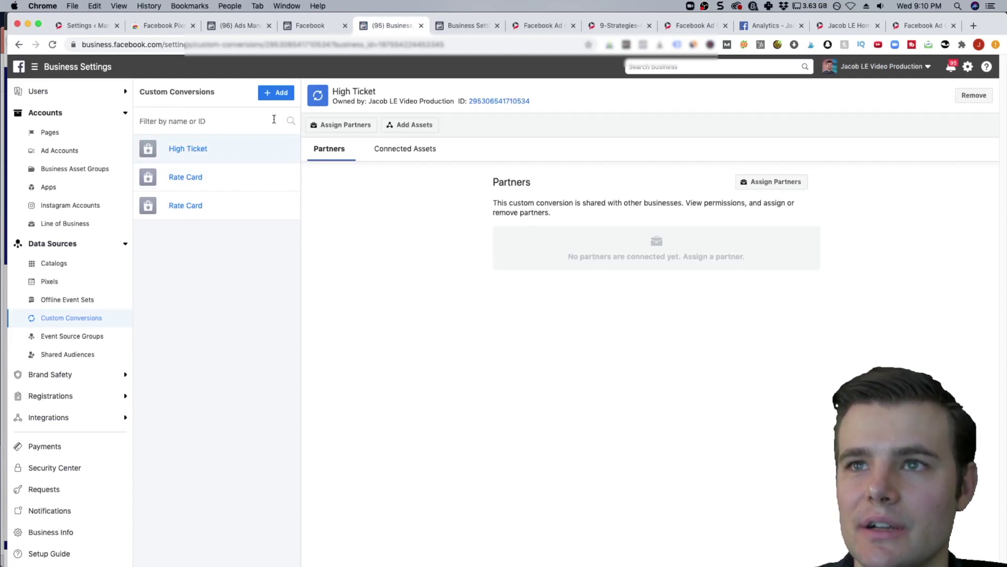
Add the first ad account as a connected asset of High Ticket
left_click(420, 151)
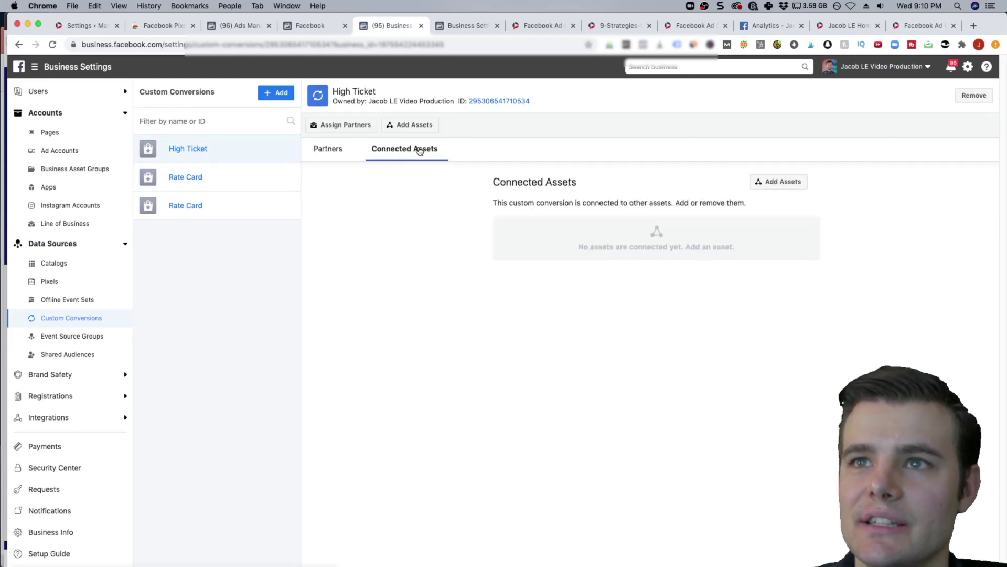
left_click(786, 184)
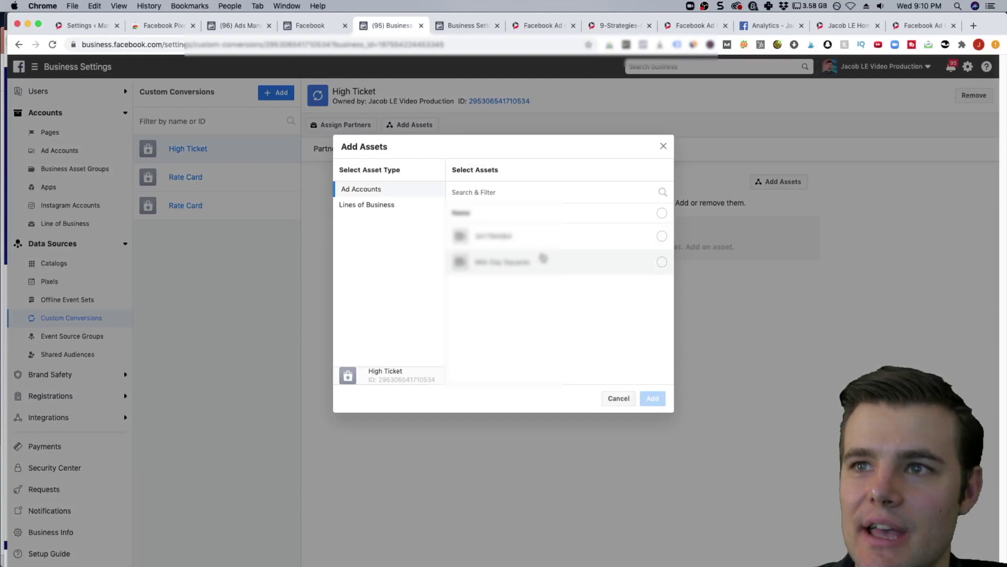
left_click(546, 241)
left_click(653, 399)
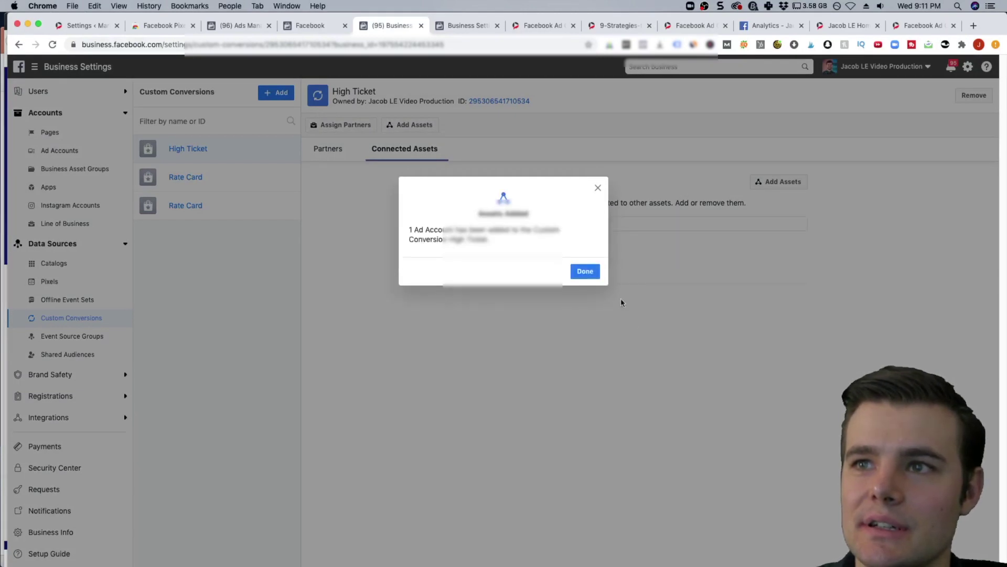
left_click(585, 271)
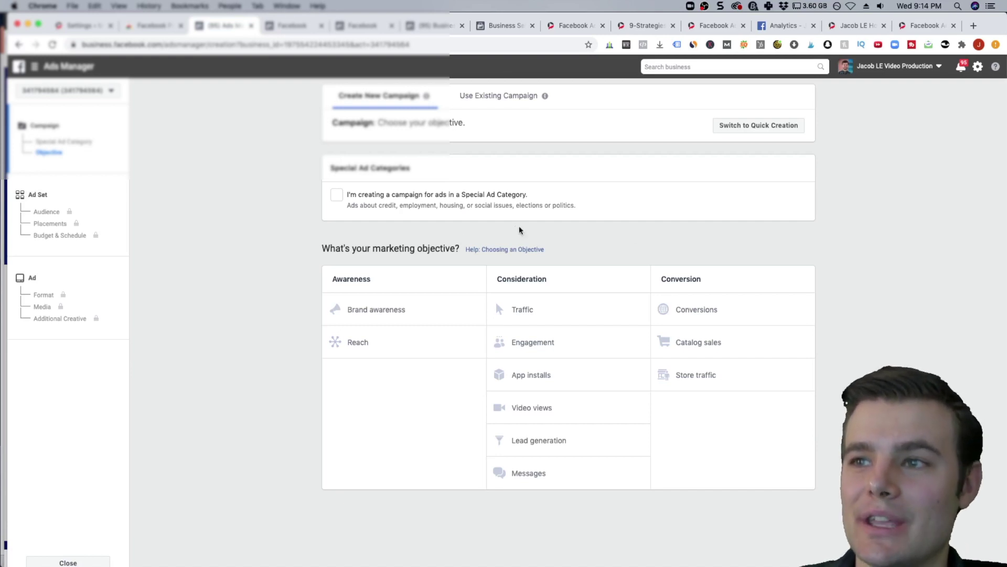
Choose the Conversions objective and continue to the ad set page
left_click(731, 310)
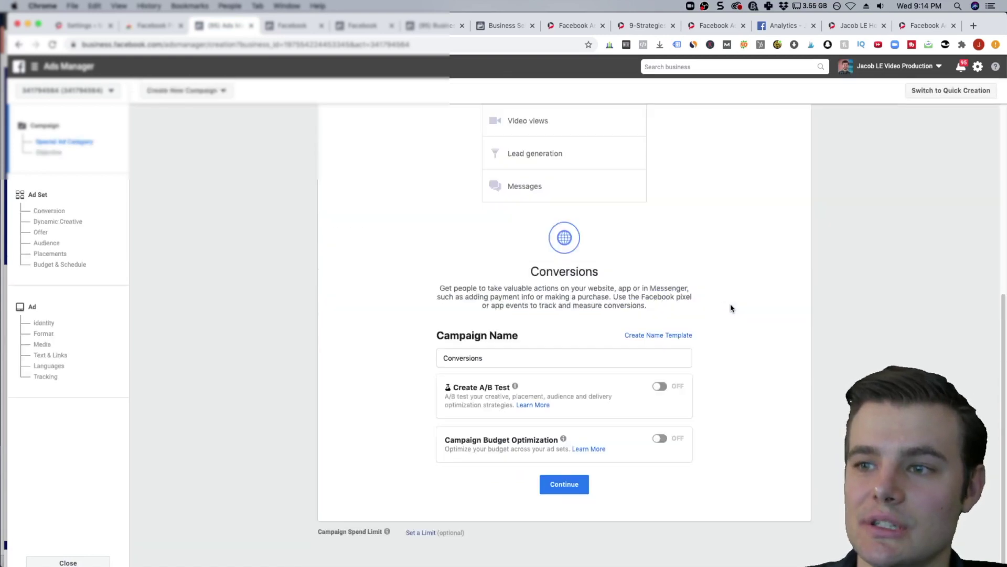
left_click(574, 485)
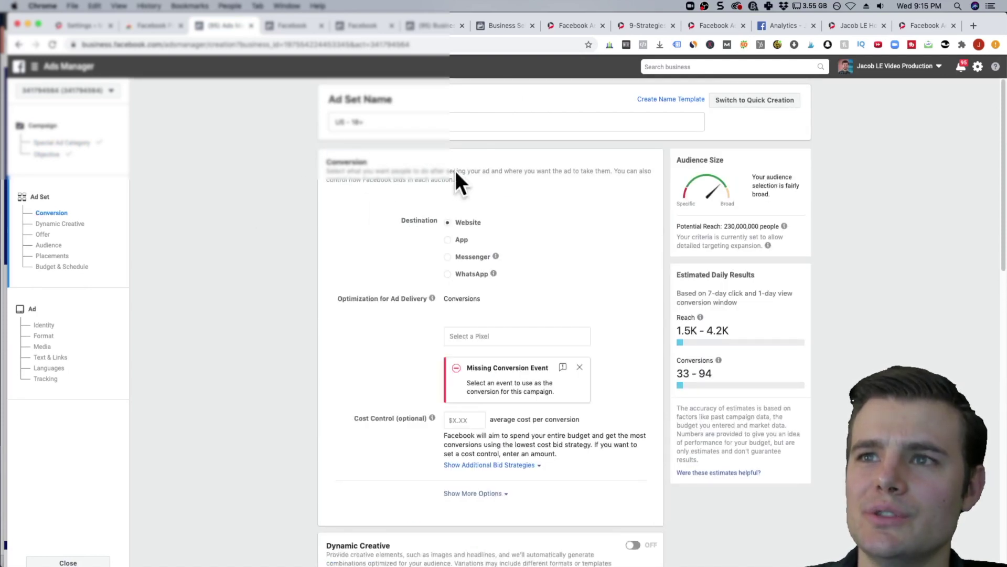
left_click(476, 335)
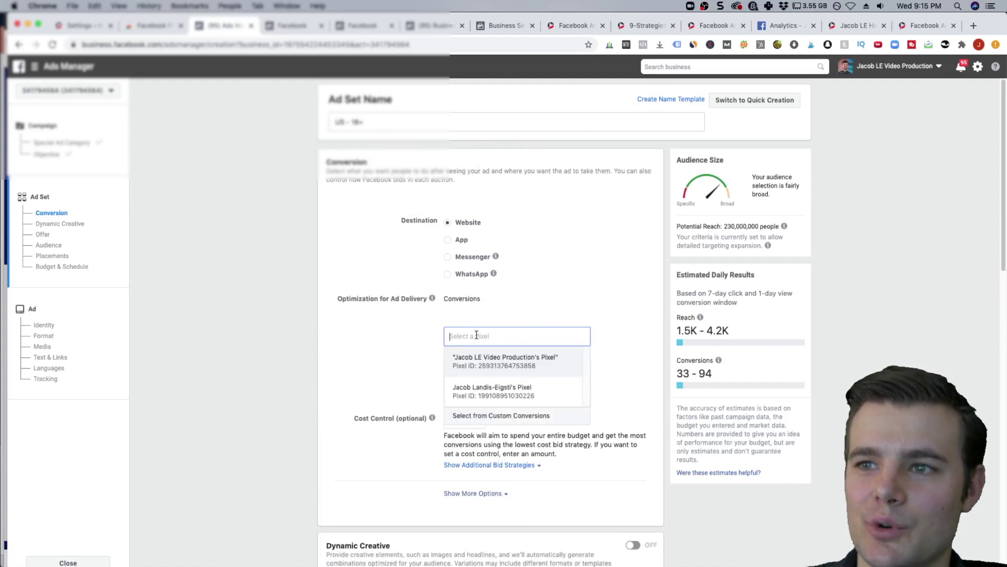
left_click(477, 388)
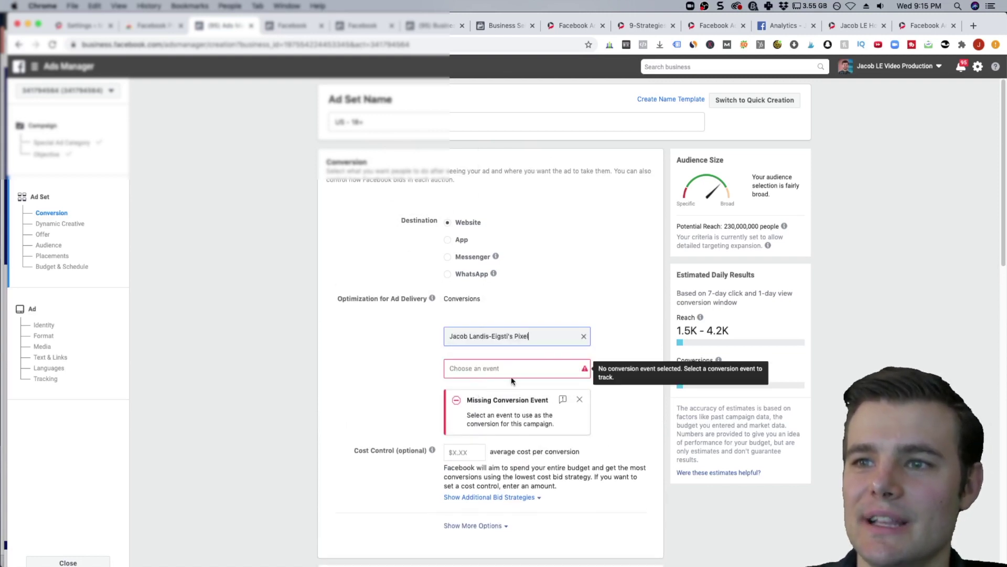
left_click(520, 371)
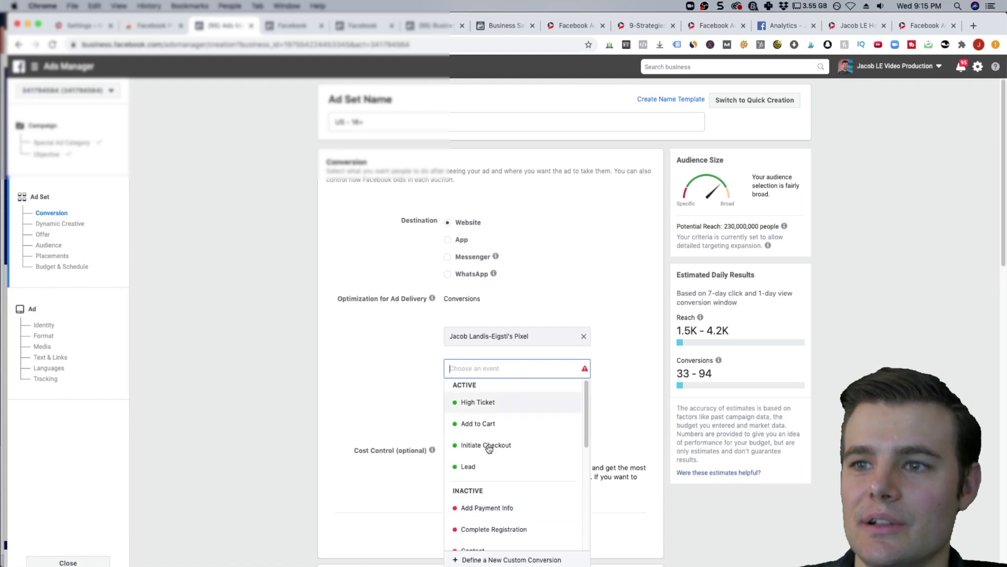
mouse_move(477, 401)
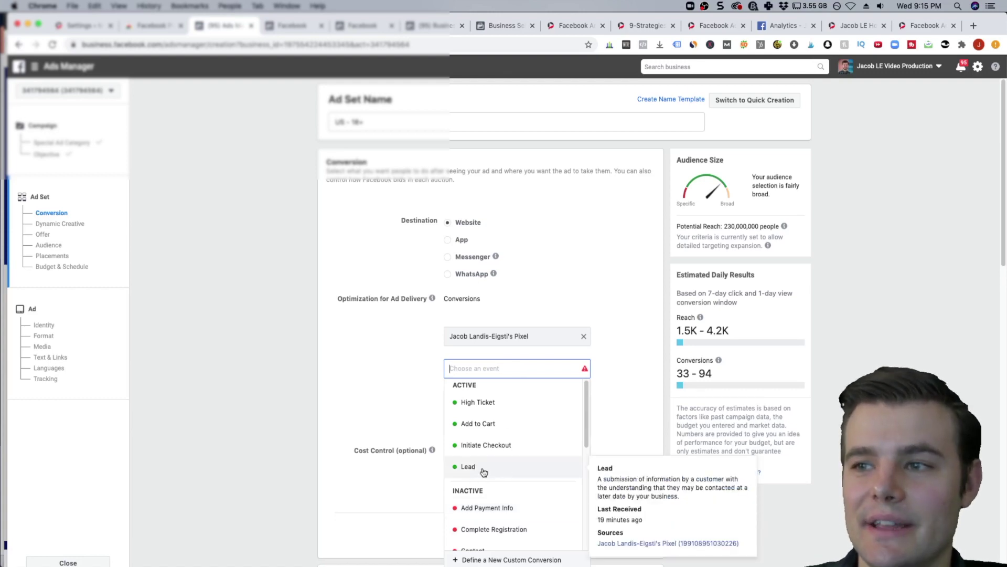
left_click(489, 403)
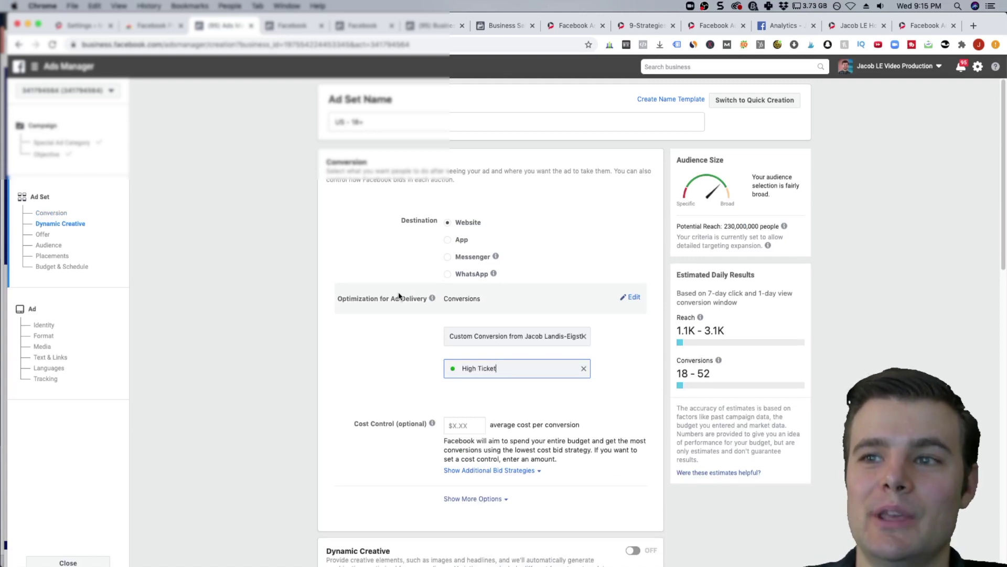
left_click(583, 369)
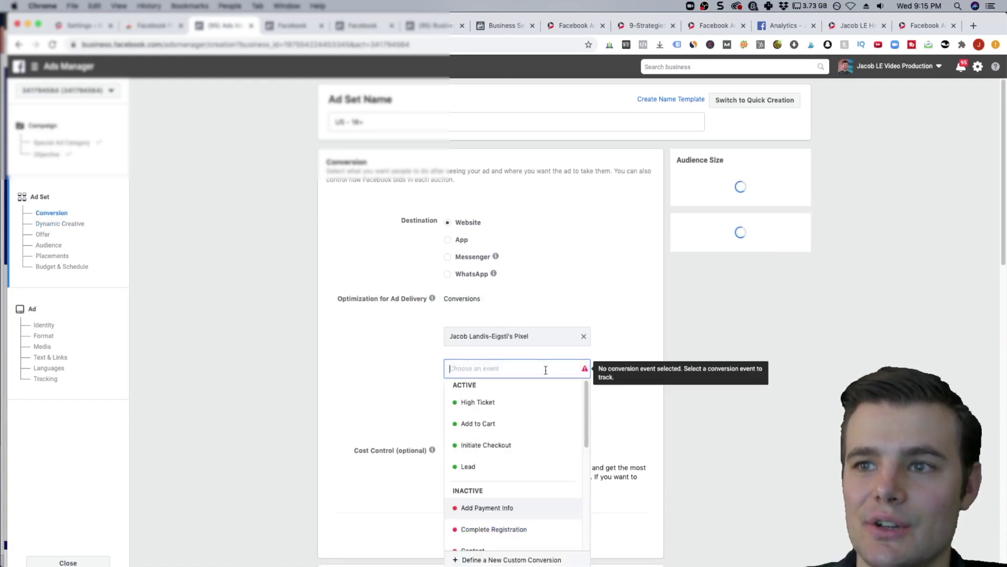
left_click(493, 463)
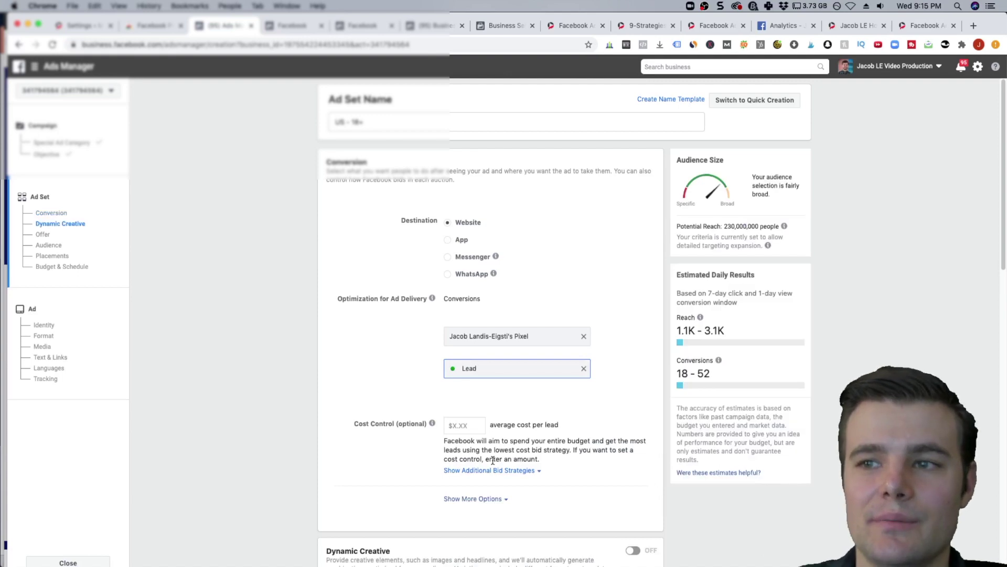